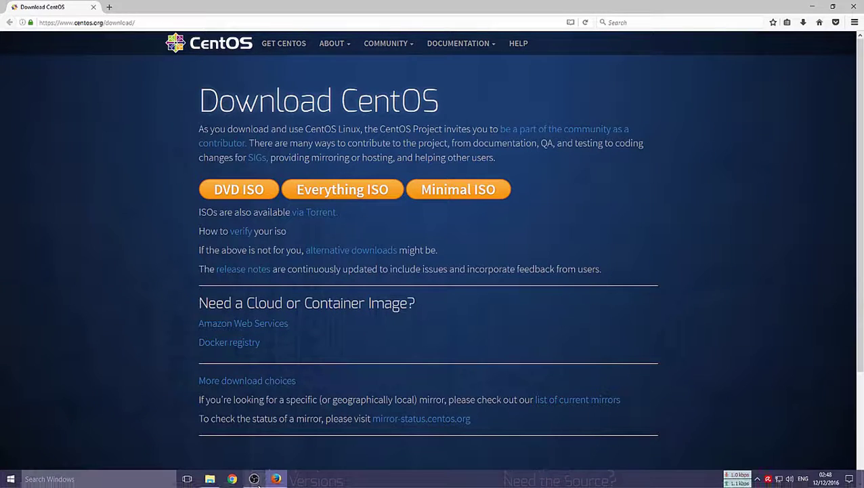
Open the folder holding the downloaded CentOS ISO images.
{"action": "left_click", "coordinate": [209, 477]}
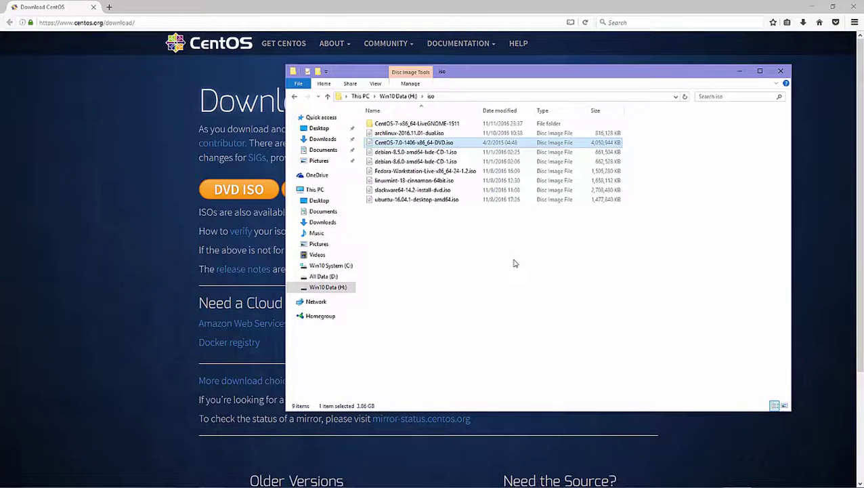
Check the CentOS DVD ISO in H:\iso, then launch Oracle VM VirtualBox from the desktop.
{"action": "left_click", "coordinate": [180, 219]}
{"action": "left_click", "coordinate": [260, 197]}
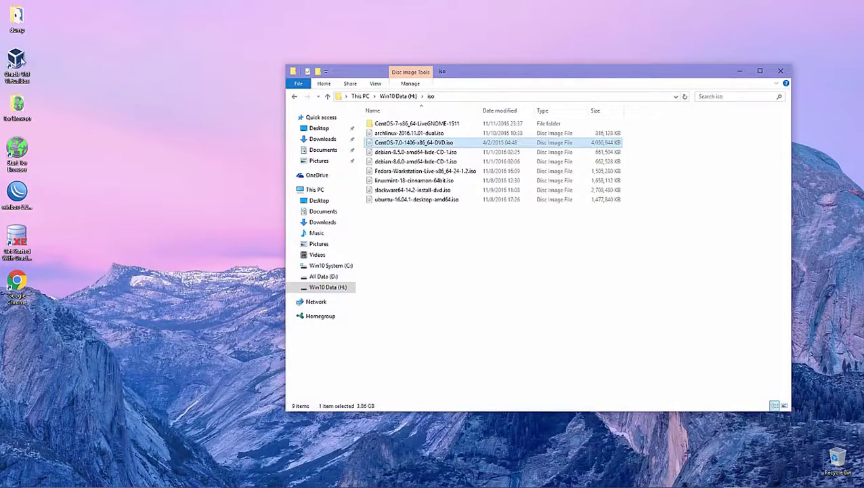
{"action": "left_click", "coordinate": [17, 65]}
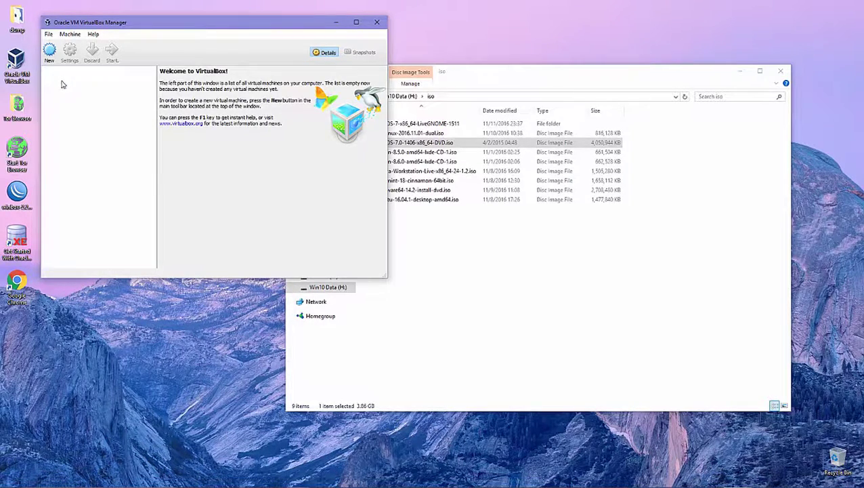
Start creating a new virtual machine from the VirtualBox Manager toolbar.
{"action": "left_click", "coordinate": [49, 53]}
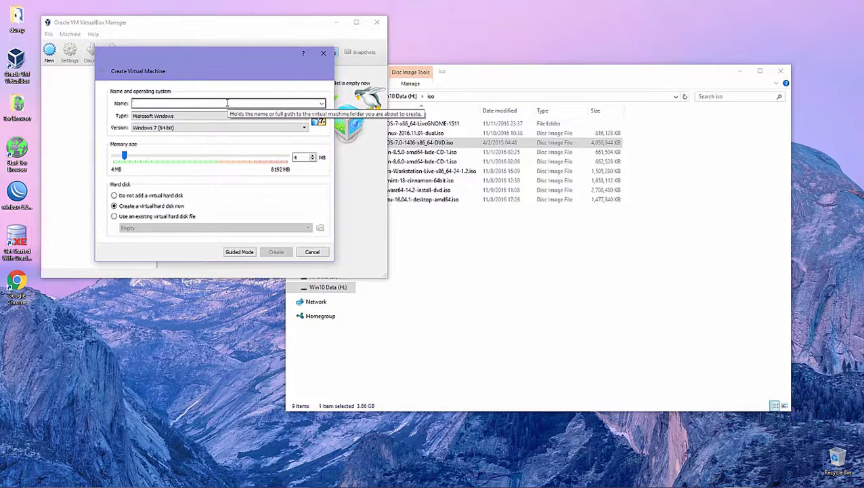
Name the VM 'tutorial centos 7' and set its version to Red Hat (64-bit).
{"action": "type", "text": "t"}
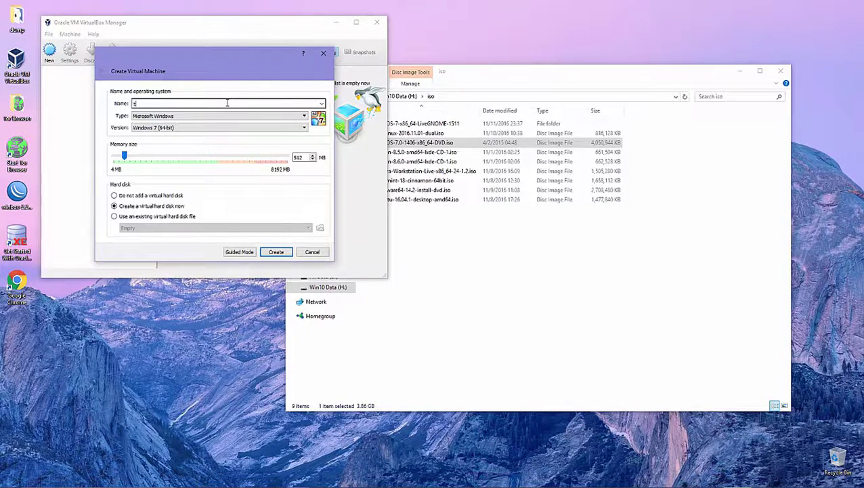
{"action": "type", "text": "utorial centos"}
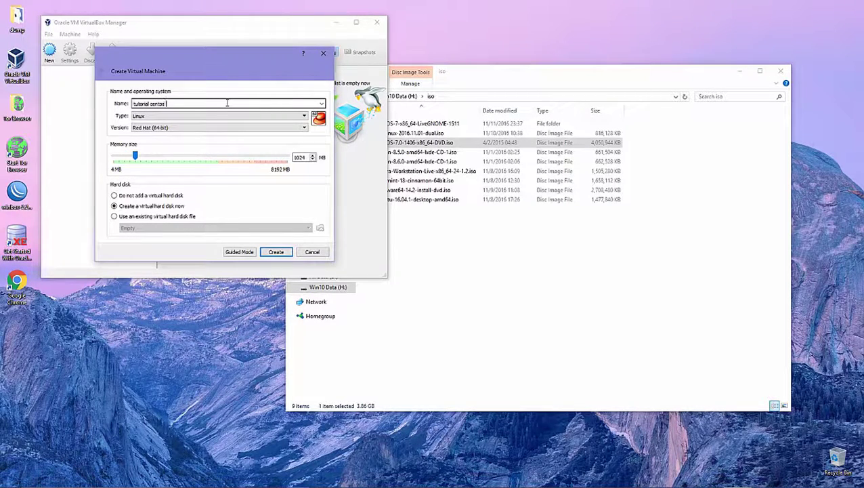
{"action": "type", "text": " 7"}
{"action": "key", "text": "Tab"}
{"action": "key", "text": "Tab"}
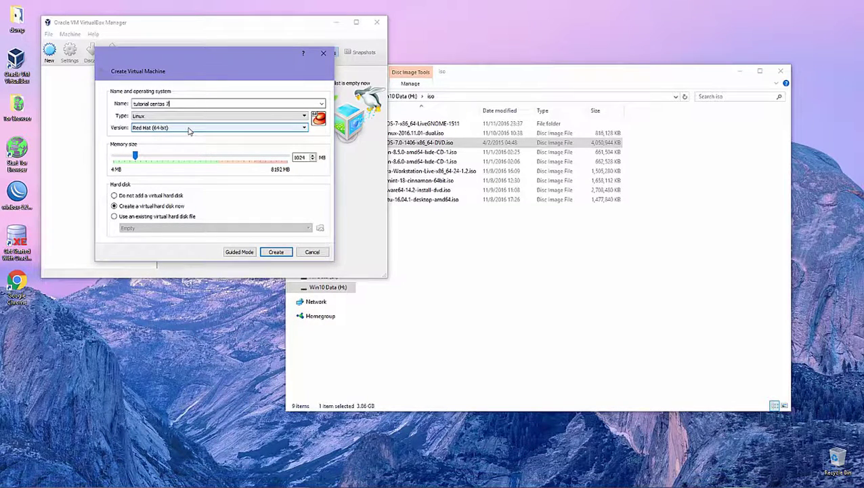
{"action": "left_click", "coordinate": [189, 128]}
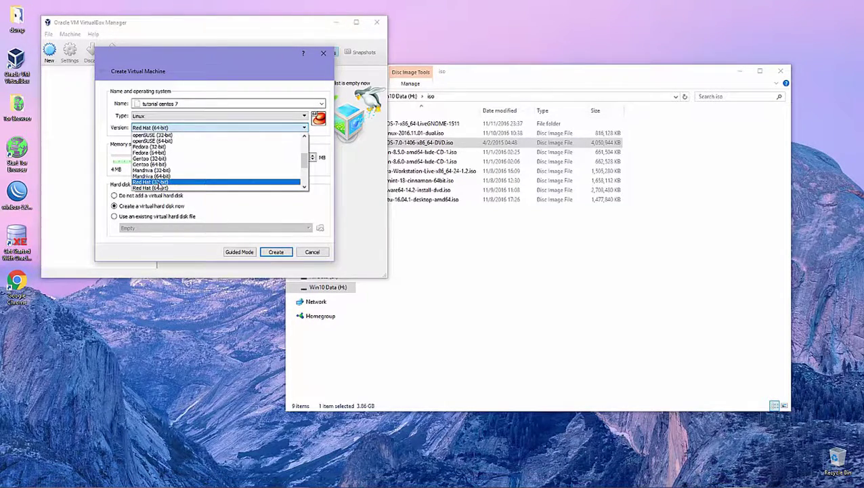
{"action": "left_click", "coordinate": [155, 182]}
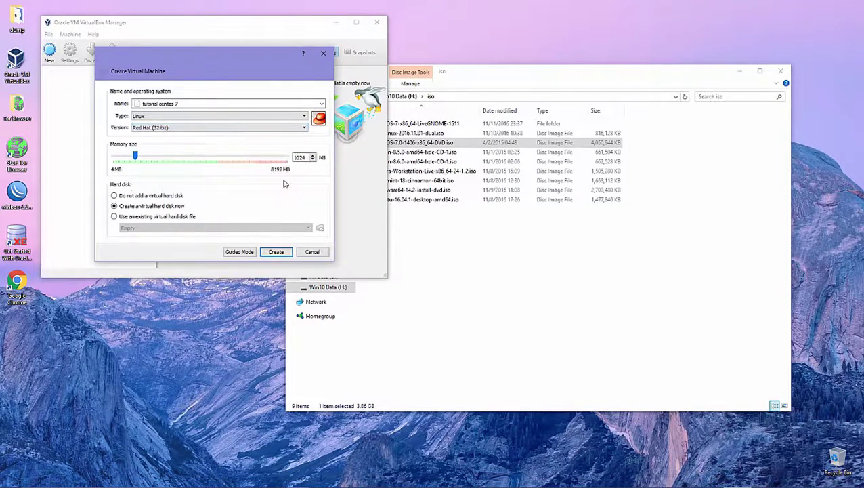
{"action": "left_click", "coordinate": [163, 128]}
{"action": "left_click", "coordinate": [119, 134]}
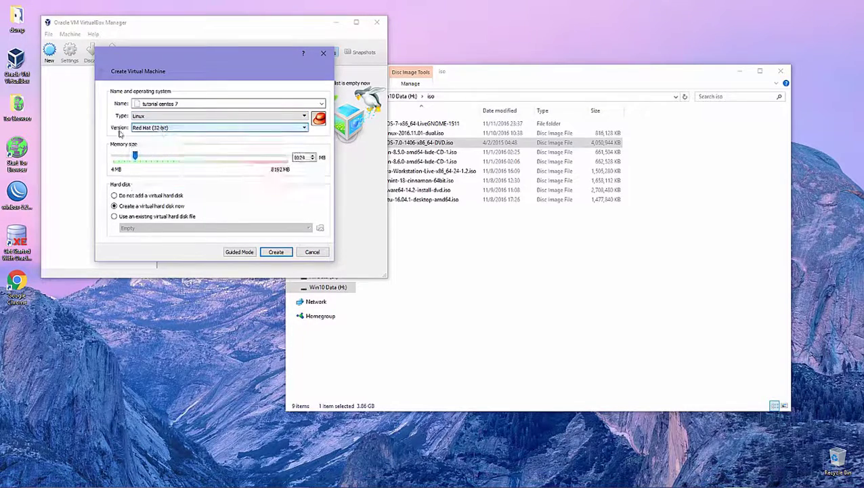
{"action": "left_click", "coordinate": [157, 127]}
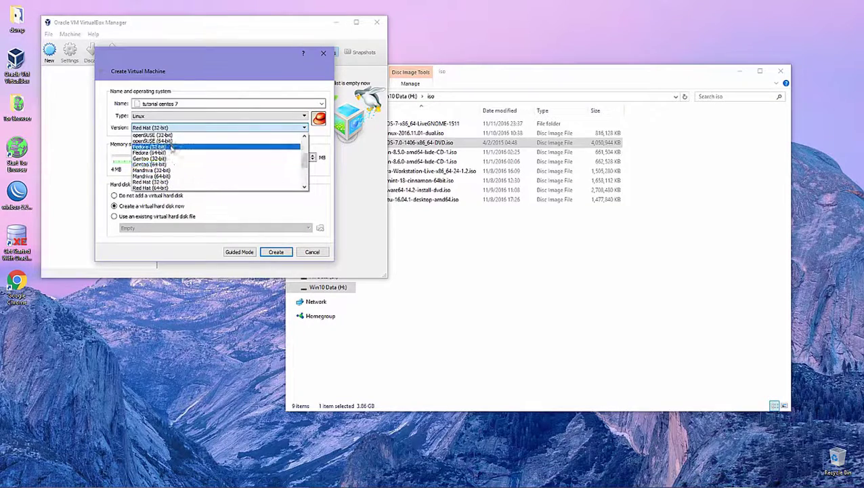
{"action": "left_click", "coordinate": [153, 170]}
{"action": "left_click", "coordinate": [158, 127]}
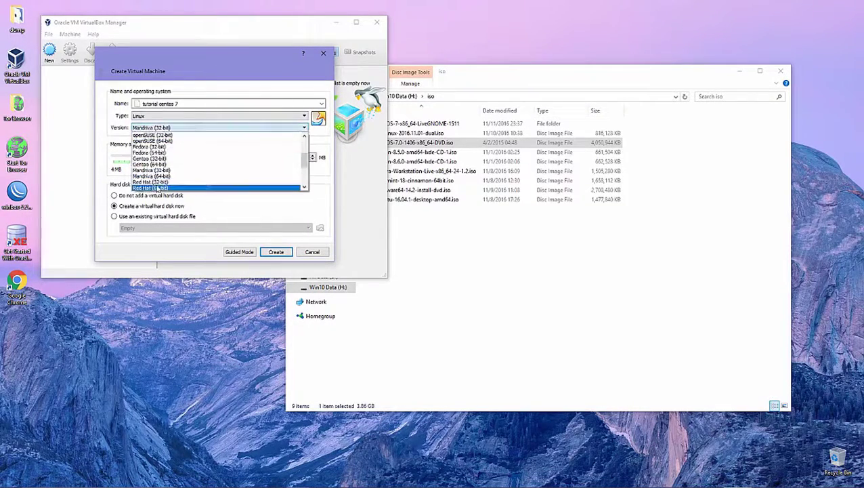
{"action": "left_click", "coordinate": [157, 188]}
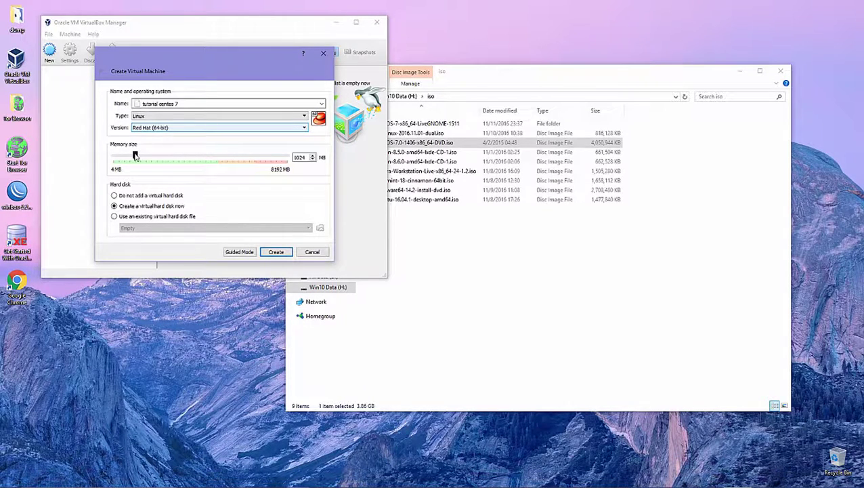
Give the VM 2048 MB of memory and continue to virtual hard disk creation.
{"action": "left_click_drag", "start_coordinate": [135, 155], "coordinate": [158, 158]}
{"action": "left_click", "coordinate": [282, 253]}
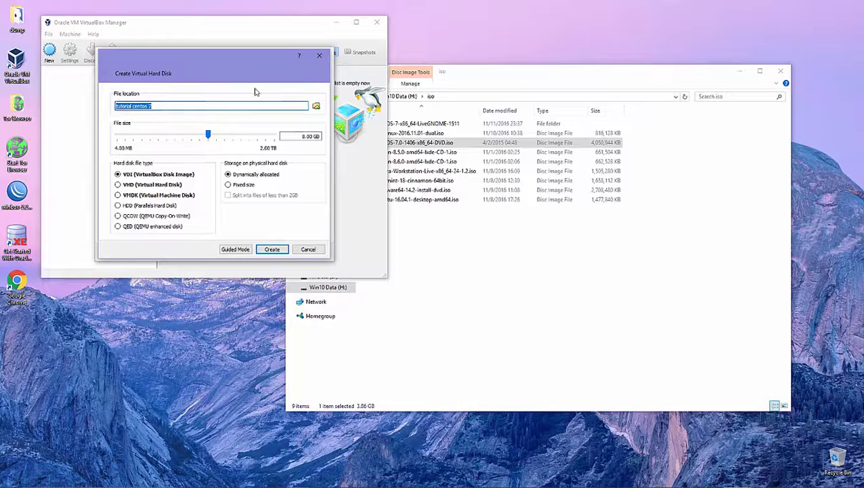
Store the virtual disk as tutorial centos 7.vdi in the H:\vm folder.
{"action": "left_click", "coordinate": [316, 107]}
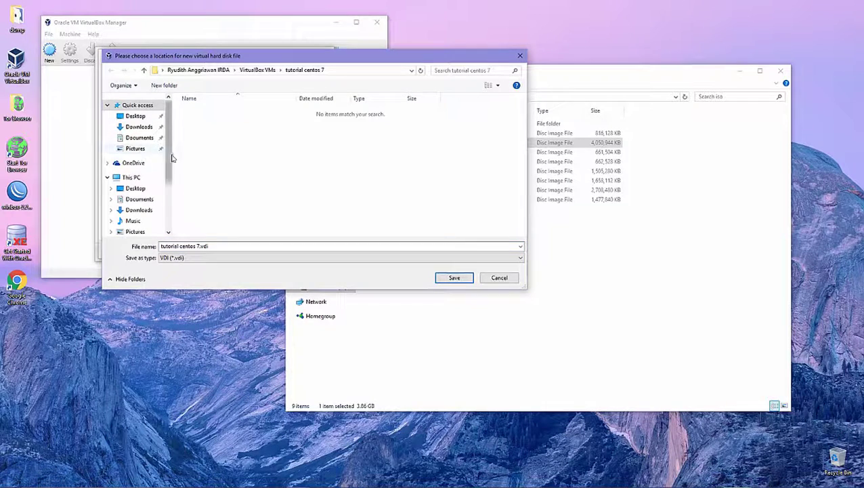
{"action": "scroll", "coordinate": [146, 163], "scroll_direction": "down", "scroll_amount": 3}
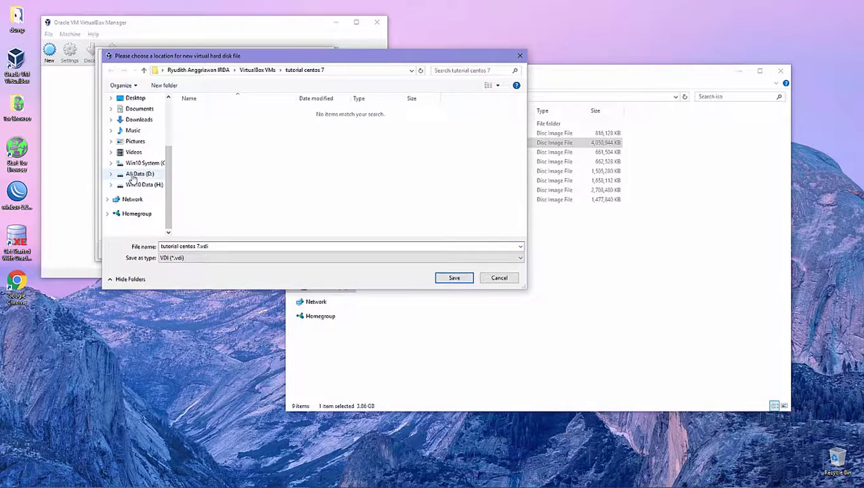
{"action": "left_click", "coordinate": [139, 184]}
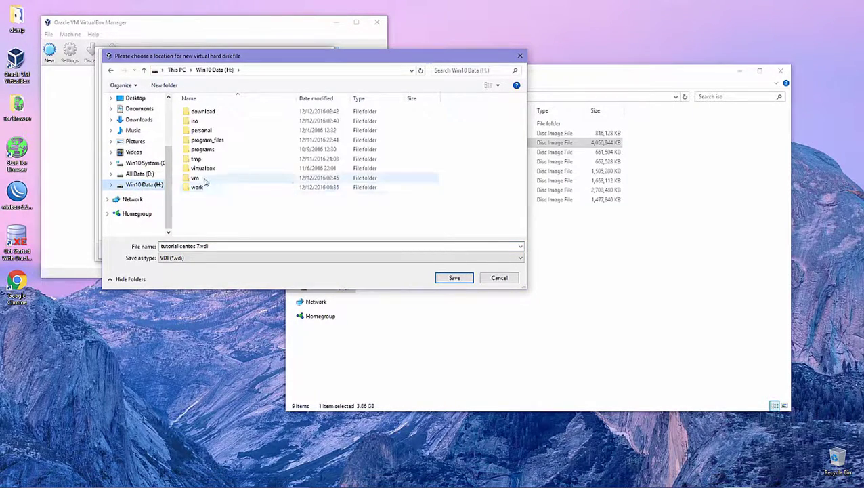
{"action": "double_click", "coordinate": [205, 179]}
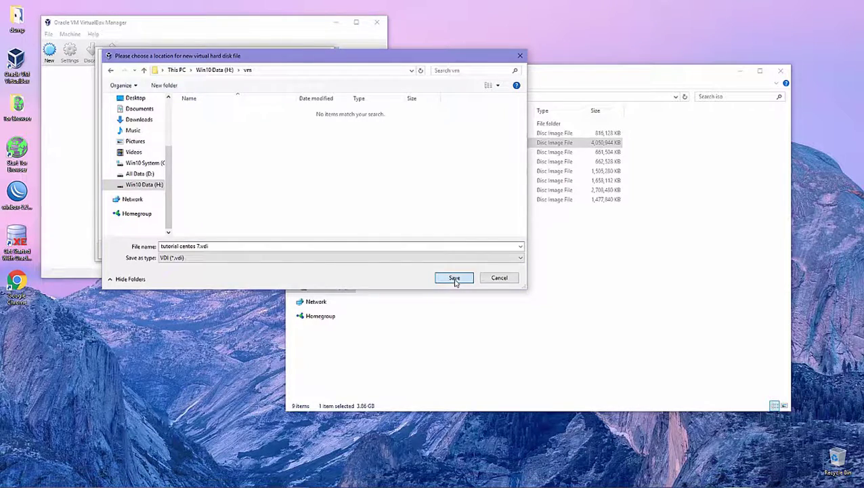
{"action": "left_click", "coordinate": [454, 278]}
{"action": "left_click", "coordinate": [277, 106]}
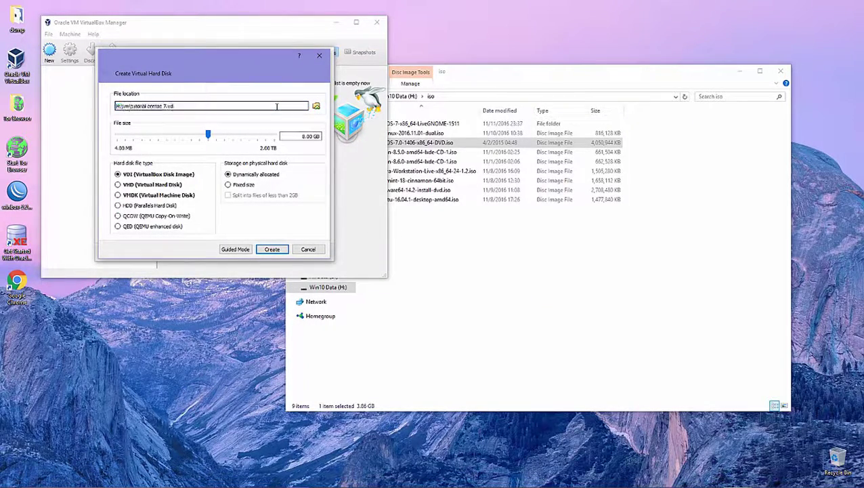
Size the dynamically allocated VDI disk at 20.86 GB and create the VM.
{"action": "left_click", "coordinate": [277, 106]}
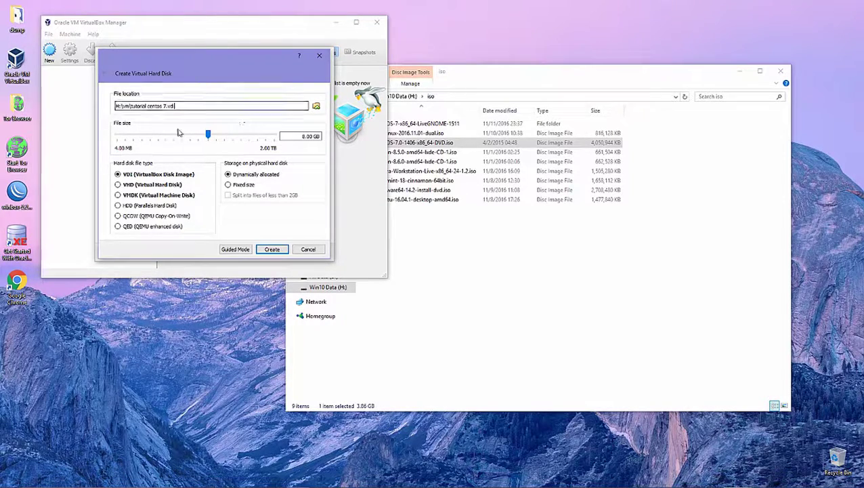
{"action": "mouse_move", "coordinate": [208, 135]}
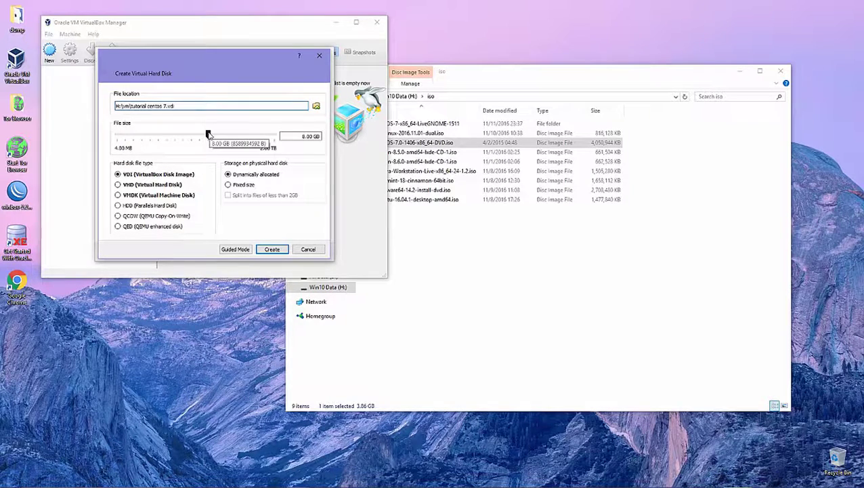
{"action": "mouse_move", "coordinate": [208, 134]}
{"action": "left_mouse_down"}
{"action": "mouse_move", "coordinate": [183, 135]}
{"action": "mouse_move", "coordinate": [219, 138]}
{"action": "left_mouse_up"}
{"action": "left_click", "coordinate": [306, 136]}
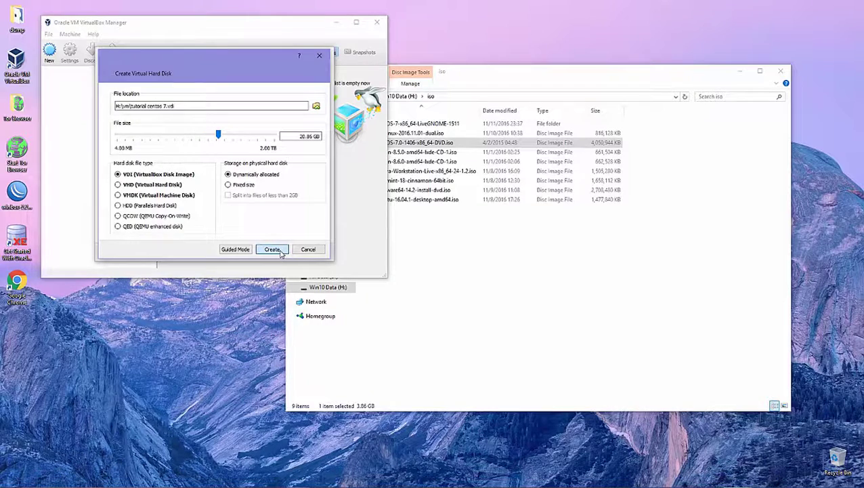
{"action": "left_click", "coordinate": [271, 250]}
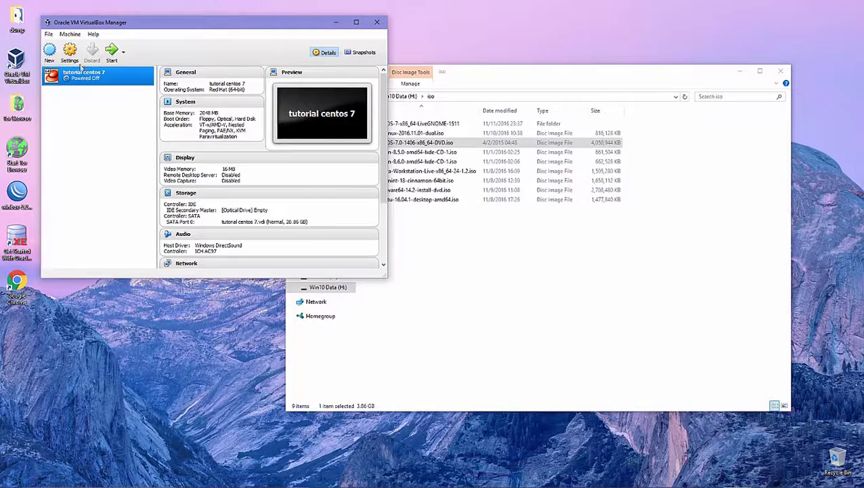
Open tutorial centos 7's settings, browse the General tabs, and go to System.
{"action": "left_click", "coordinate": [71, 54]}
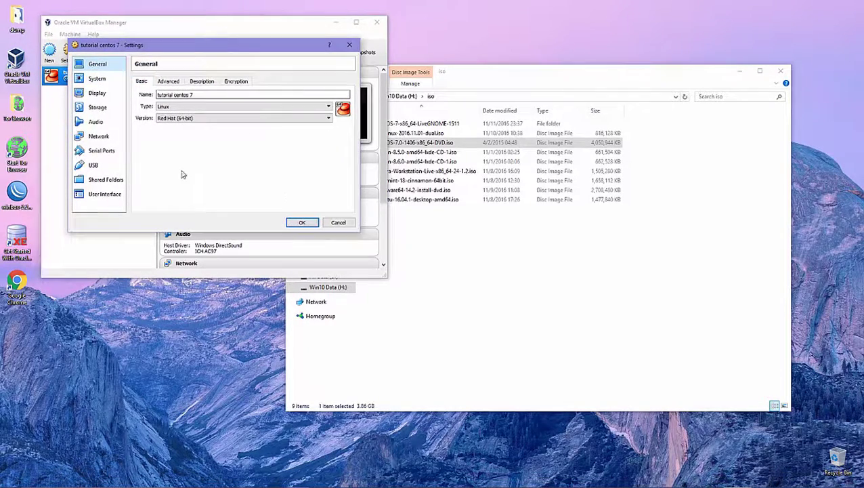
{"action": "left_click", "coordinate": [166, 82]}
{"action": "left_click", "coordinate": [202, 82]}
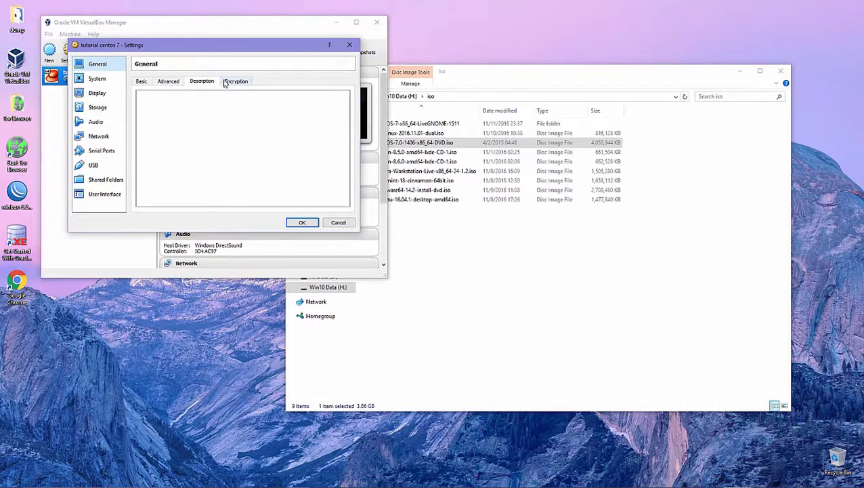
{"action": "left_click", "coordinate": [235, 81]}
{"action": "left_click", "coordinate": [141, 81]}
{"action": "left_click", "coordinate": [99, 80]}
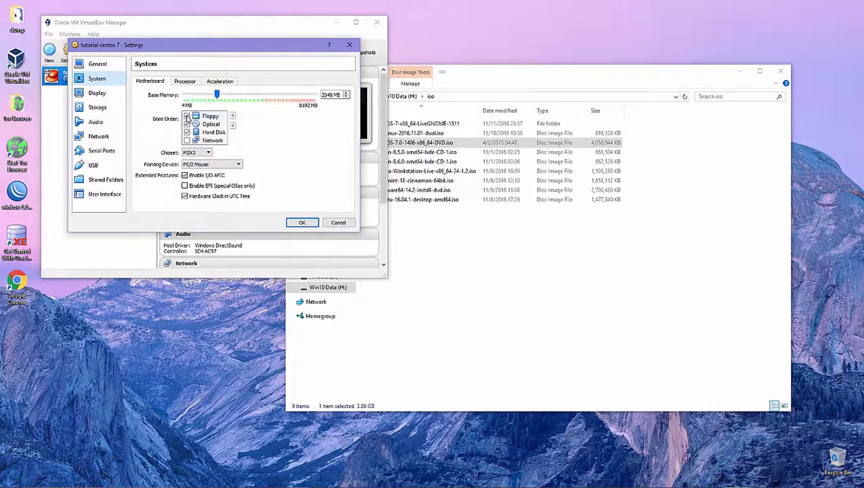
Set the VM's processor count to 2 CPUs on the Processor tab.
{"action": "left_click", "coordinate": [188, 118]}
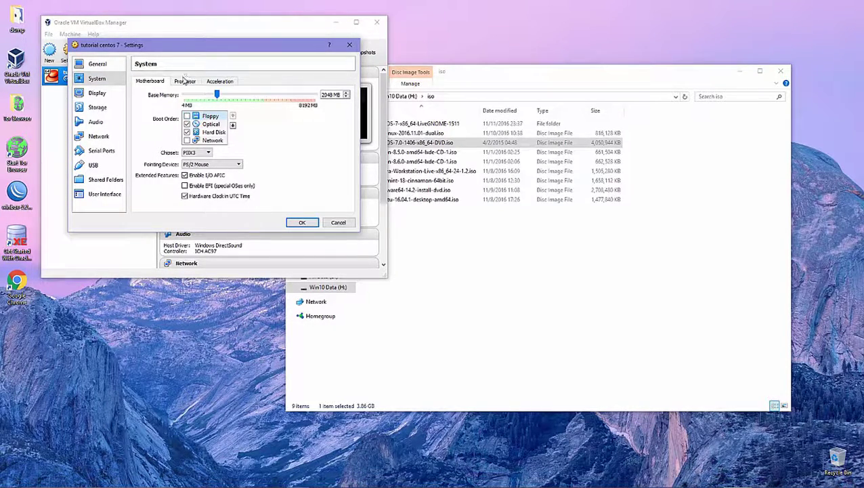
{"action": "left_click", "coordinate": [184, 82]}
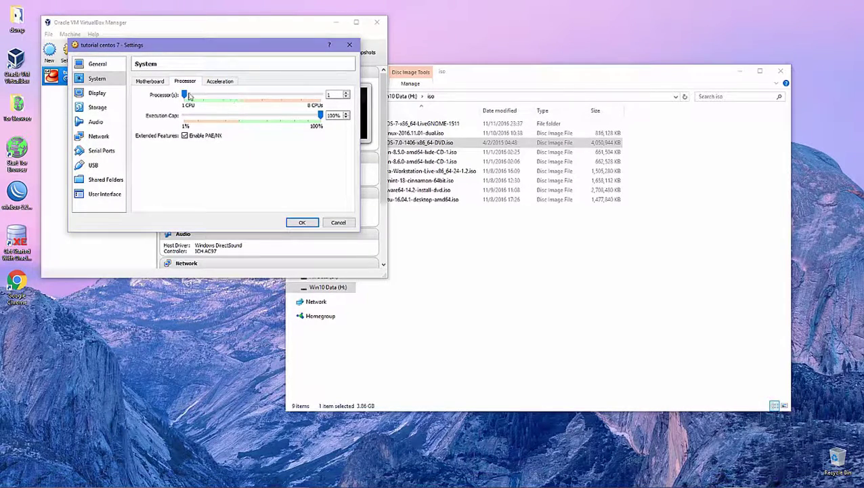
{"action": "mouse_move", "coordinate": [186, 95]}
{"action": "left_mouse_down"}
{"action": "mouse_move", "coordinate": [222, 96]}
{"action": "mouse_move", "coordinate": [203, 97]}
{"action": "left_mouse_up"}
{"action": "left_click_drag", "start_coordinate": [203, 96], "coordinate": [187, 98]}
{"action": "left_click_drag", "start_coordinate": [184, 95], "coordinate": [203, 95]}
Raise video memory to 128 MB and enable 3D acceleration.
{"action": "left_click", "coordinate": [108, 93]}
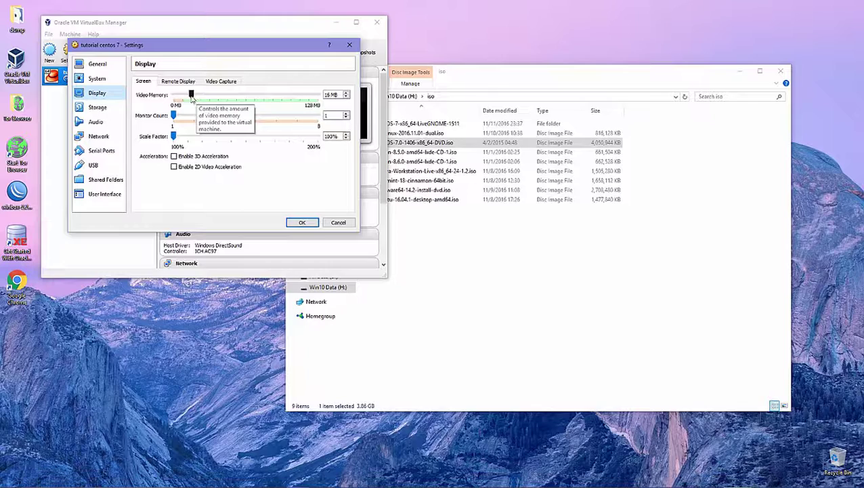
{"action": "left_click_drag", "start_coordinate": [191, 96], "coordinate": [320, 95]}
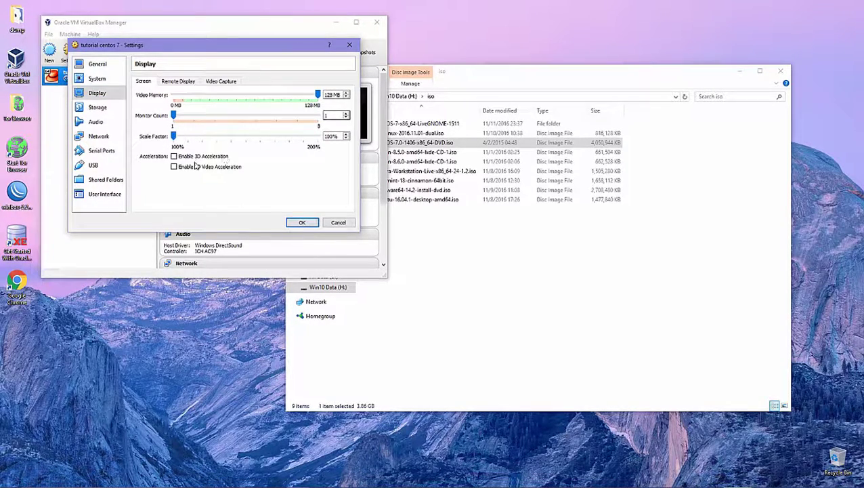
{"action": "left_click", "coordinate": [174, 157]}
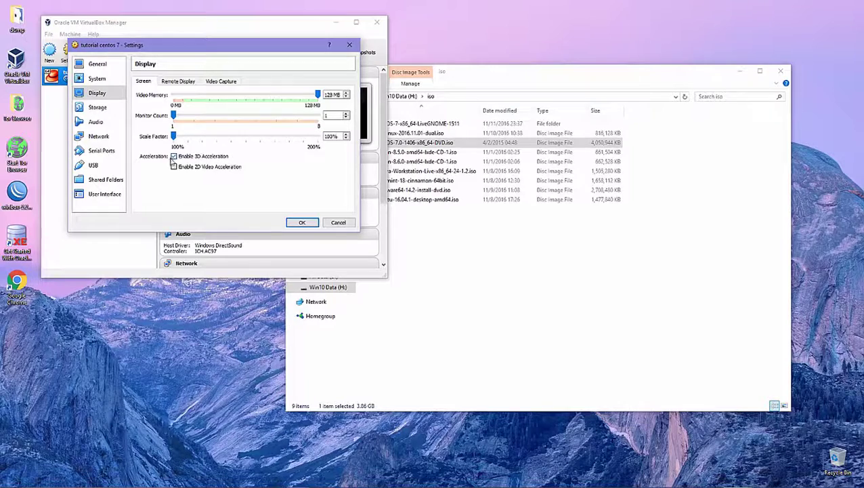
Look over the Remote Display and Video Capture tabs, then go to Storage settings.
{"action": "left_click", "coordinate": [185, 82]}
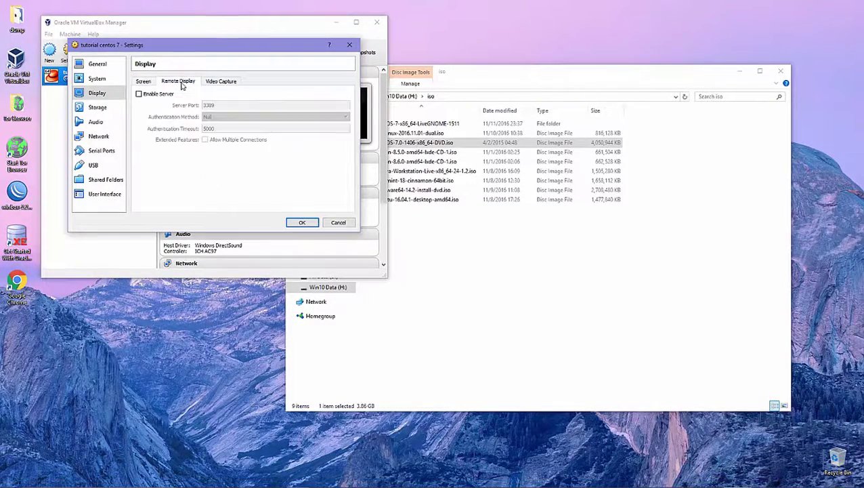
{"action": "left_click", "coordinate": [220, 82]}
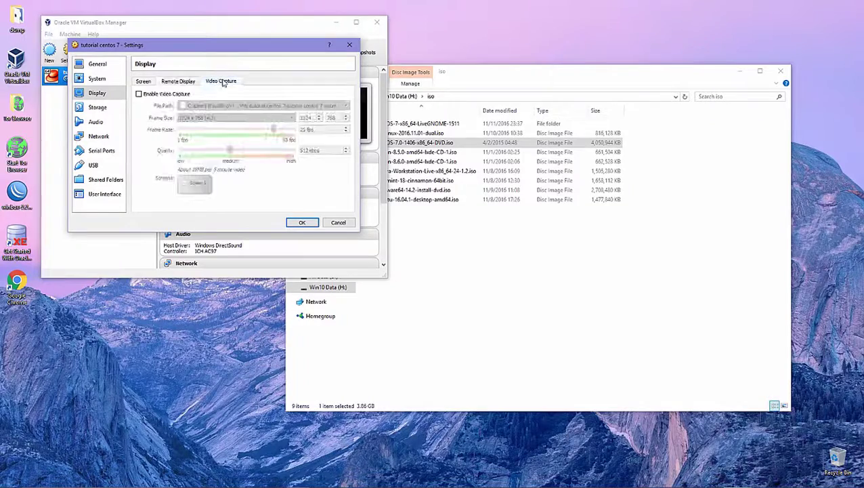
{"action": "left_click", "coordinate": [142, 82]}
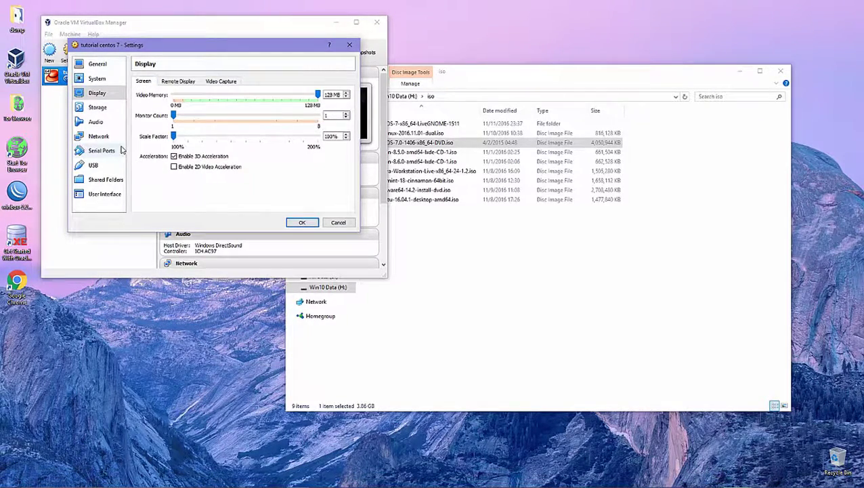
{"action": "left_click", "coordinate": [101, 111]}
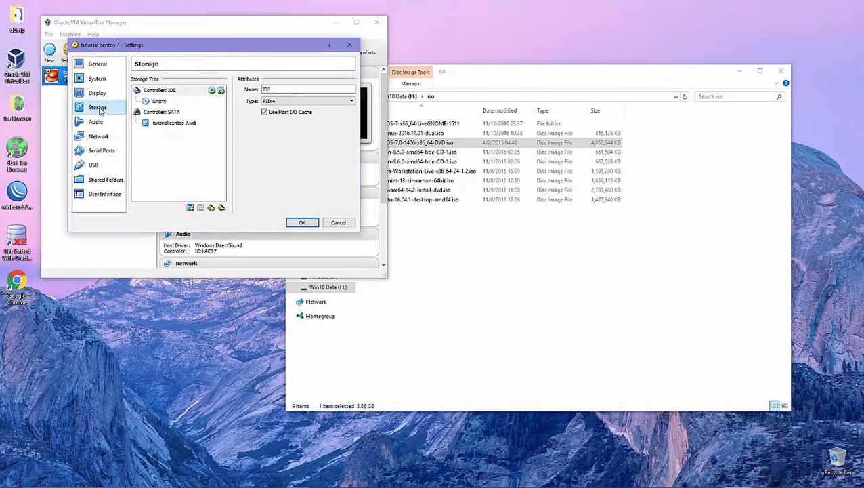
Select the empty IDE optical drive and browse for a virtual optical disk file.
{"action": "left_click", "coordinate": [171, 102]}
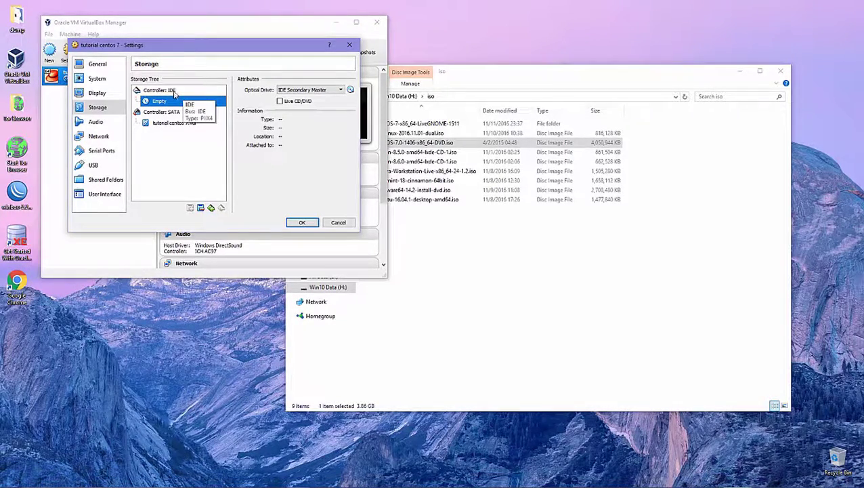
{"action": "left_click", "coordinate": [350, 89]}
{"action": "left_click", "coordinate": [378, 102]}
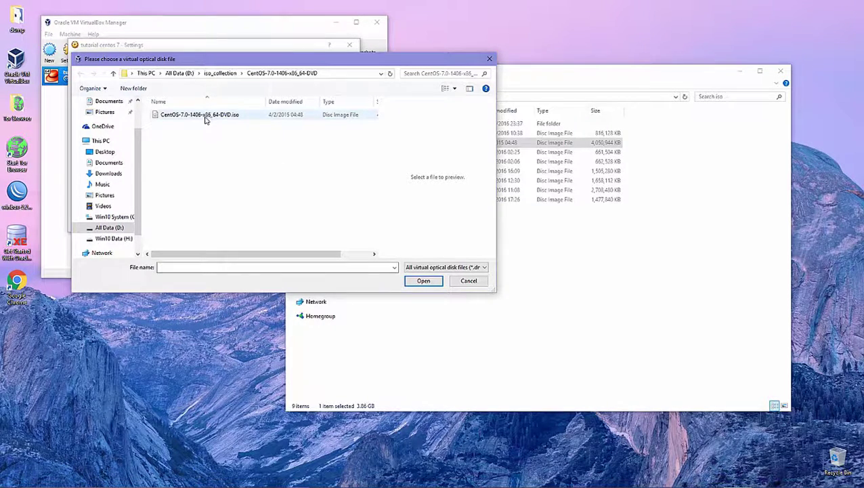
Attach CentOS-7.0-1406-x86_64-DVD.iso from Win10 Data (H:)\iso to the optical drive.
{"action": "left_click", "coordinate": [241, 74]}
{"action": "left_click", "coordinate": [241, 74]}
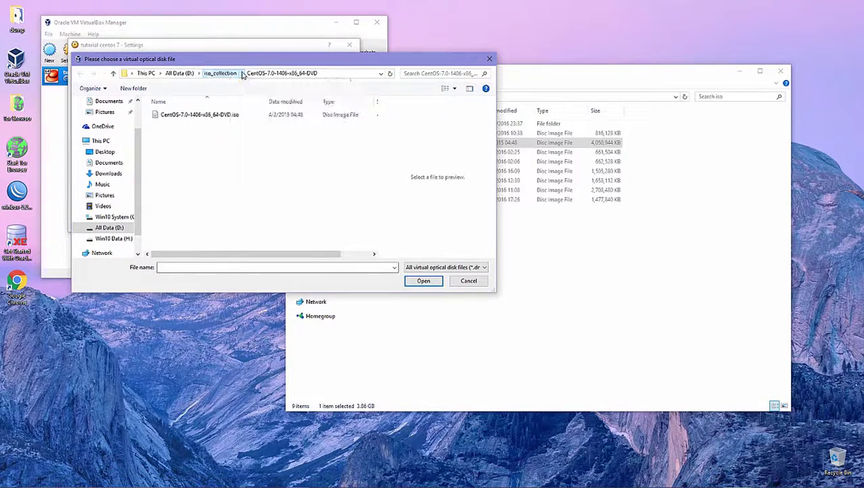
{"action": "left_click", "coordinate": [200, 73]}
{"action": "left_click", "coordinate": [170, 158]}
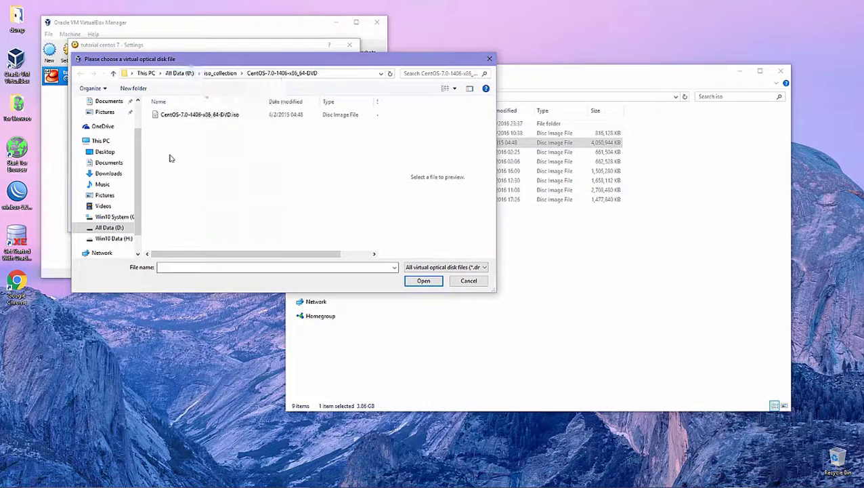
{"action": "left_click", "coordinate": [160, 73]}
{"action": "left_click", "coordinate": [184, 160]}
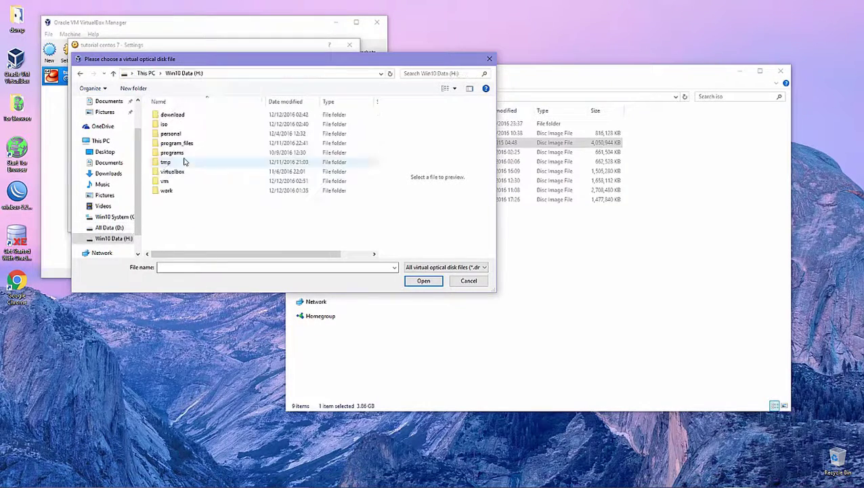
{"action": "double_click", "coordinate": [168, 124]}
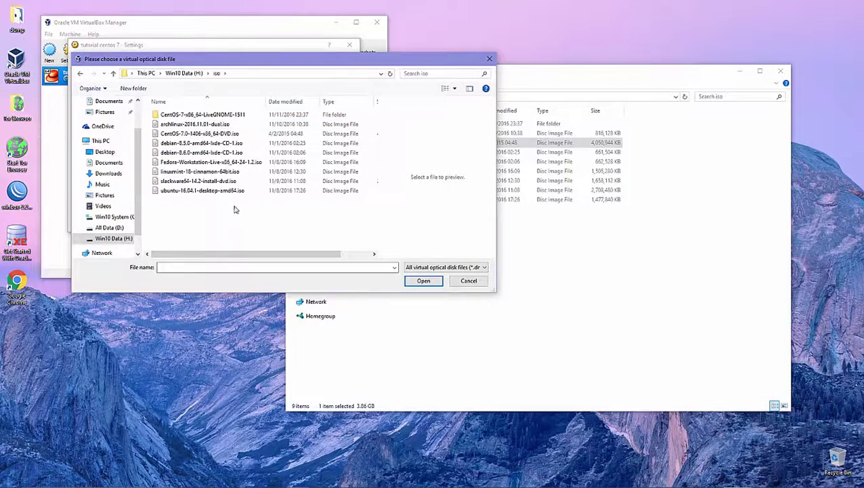
{"action": "left_click", "coordinate": [245, 133]}
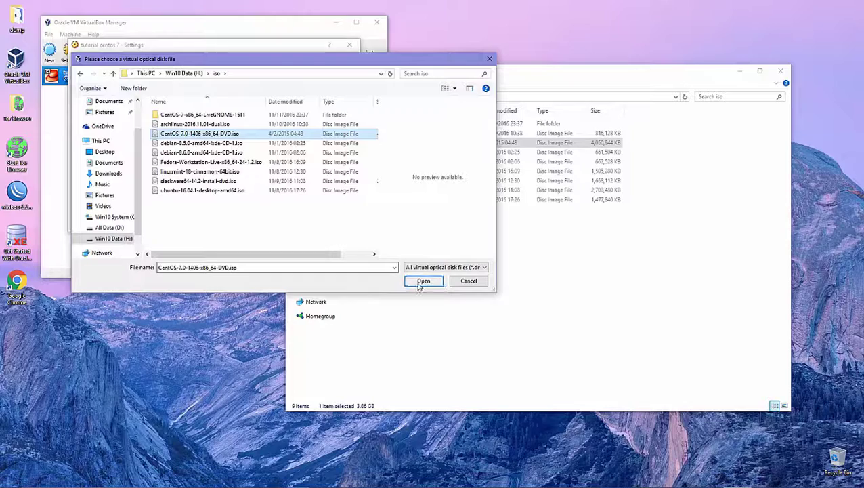
{"action": "left_click", "coordinate": [421, 284]}
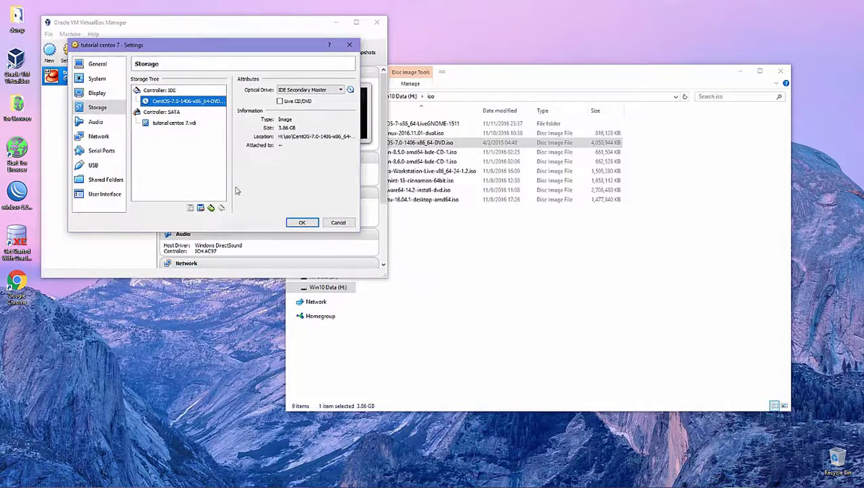
Review the Audio, Network and Serial Ports pages, then save the VM settings with OK.
{"action": "left_click", "coordinate": [178, 92]}
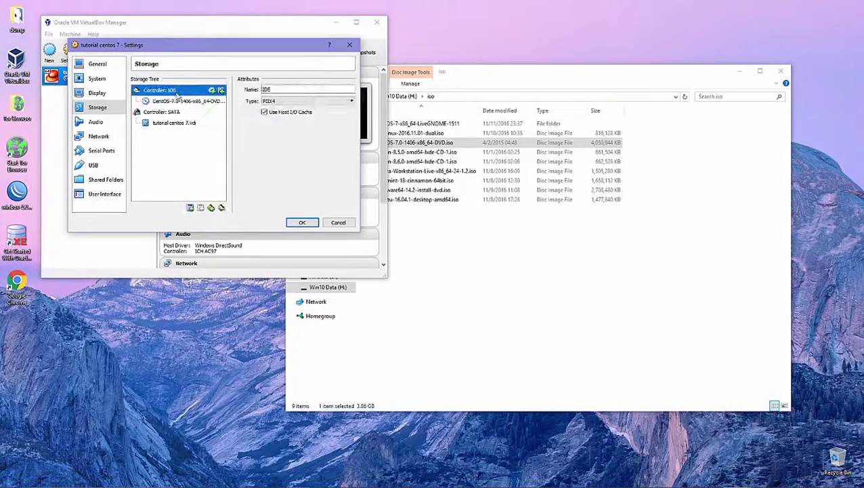
{"action": "left_click", "coordinate": [97, 123]}
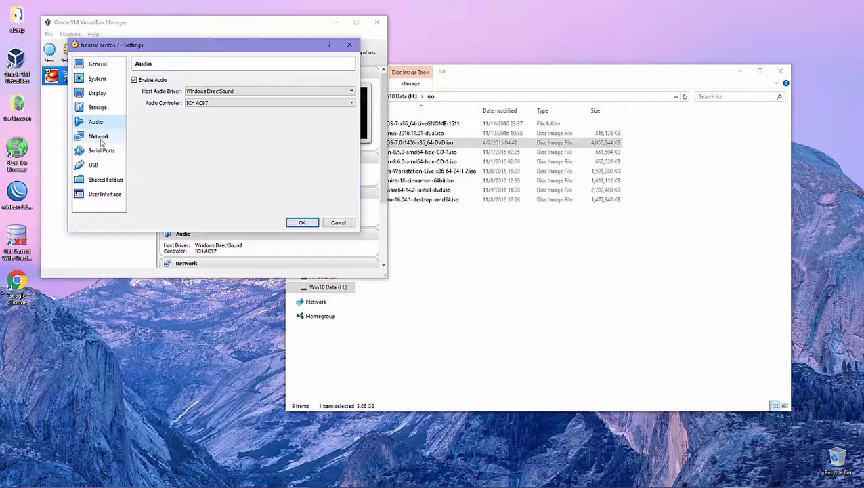
{"action": "left_click", "coordinate": [99, 137]}
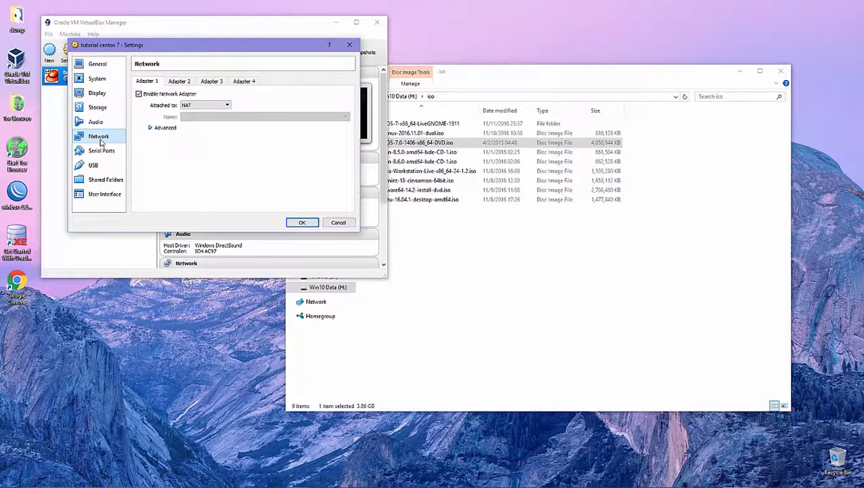
{"action": "left_click", "coordinate": [102, 153]}
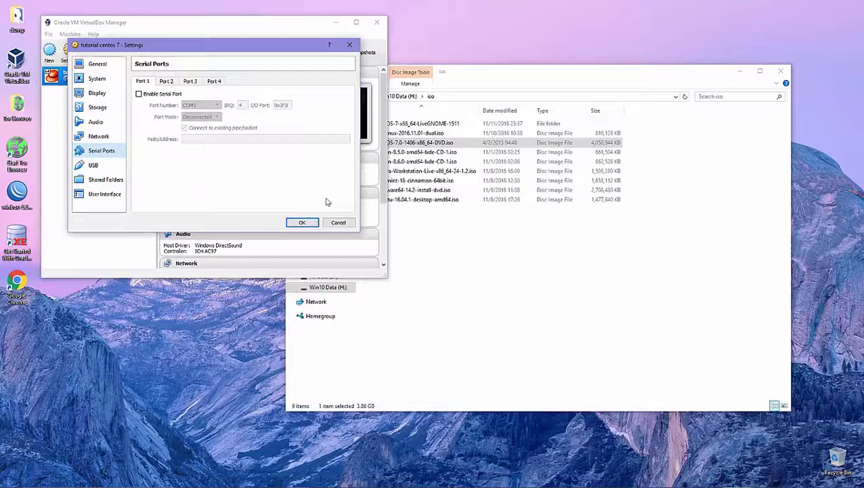
{"action": "left_click", "coordinate": [300, 222]}
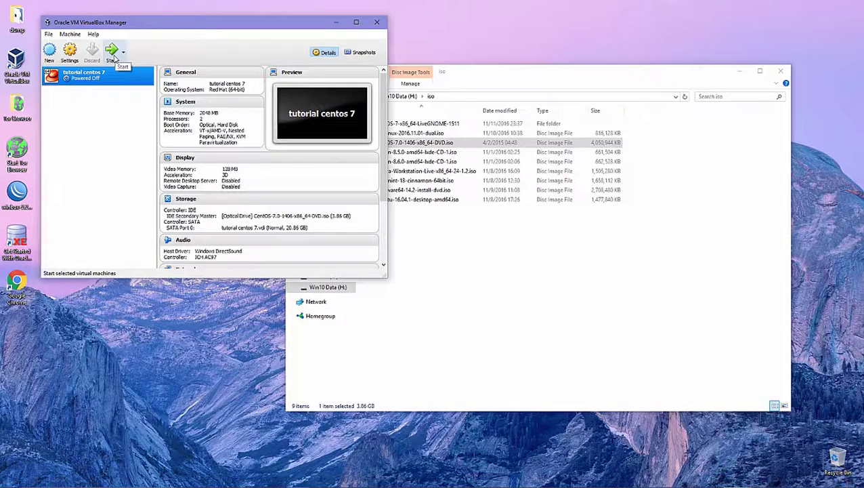
Start the tutorial centos 7 VM and boot the Install CentOS 7 menu option.
{"action": "left_click", "coordinate": [115, 58]}
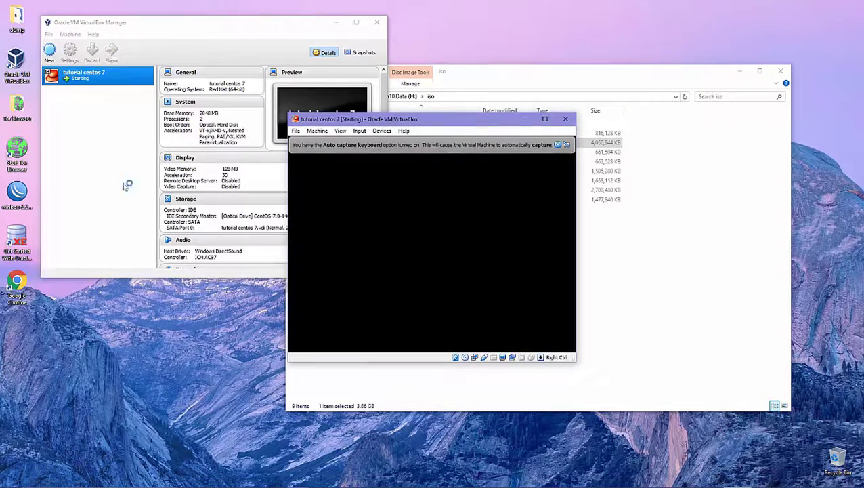
{"action": "left_click", "coordinate": [557, 145]}
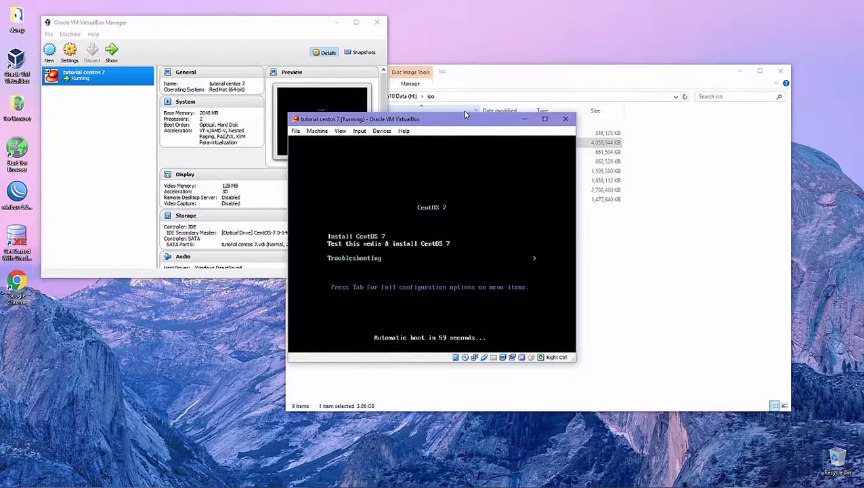
{"action": "key", "text": "Up"}
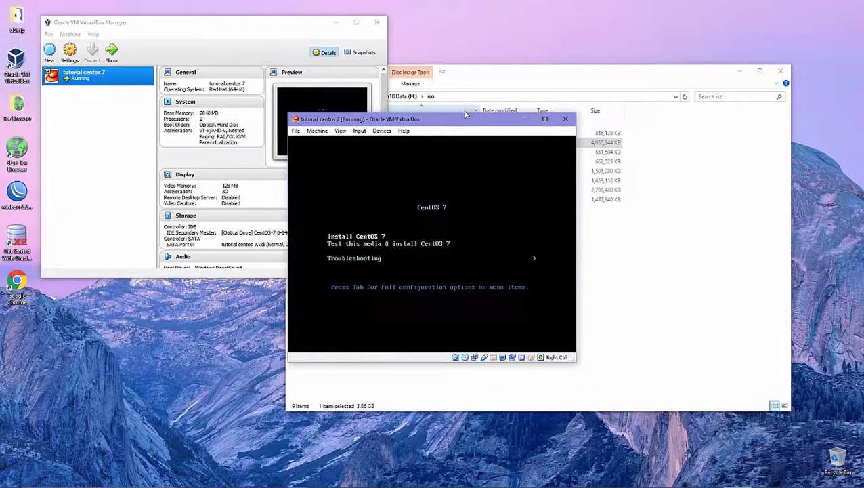
{"action": "key", "text": "Down"}
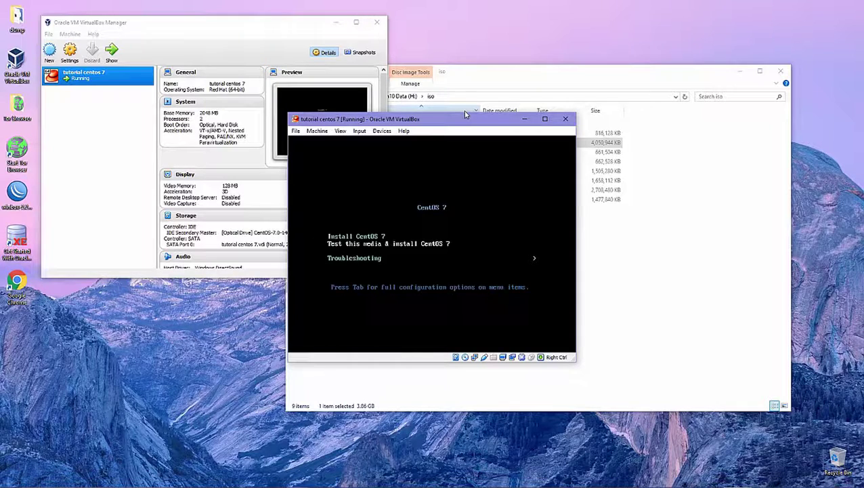
{"action": "key", "text": "Up"}
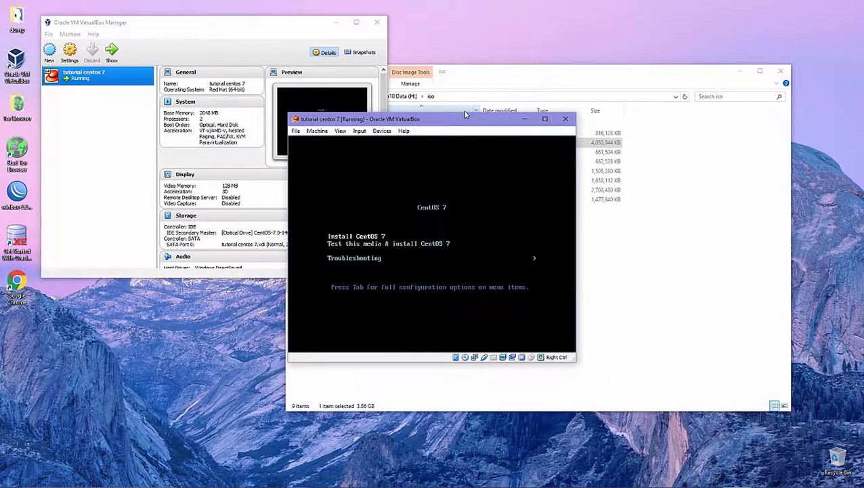
{"action": "key", "text": "Return"}
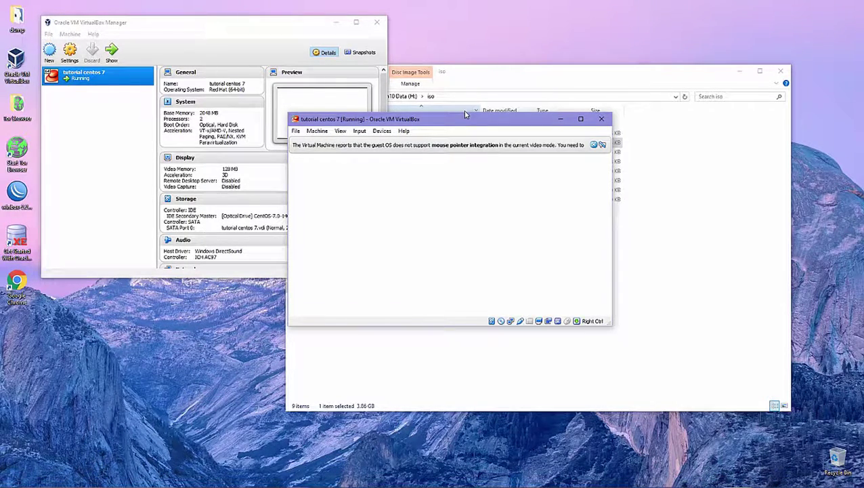
Move the VM window up, capture the mouse, and continue with English (United States).
{"action": "left_click", "coordinate": [594, 145]}
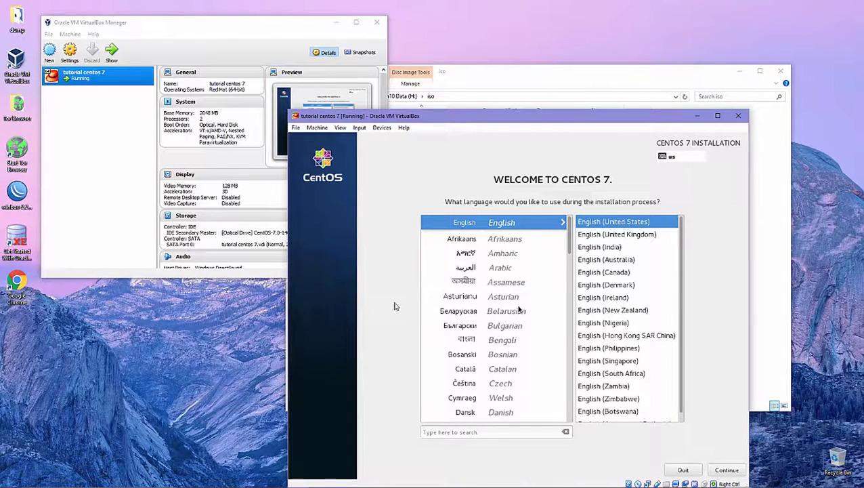
{"action": "left_click_drag", "start_coordinate": [421, 119], "coordinate": [420, 65]}
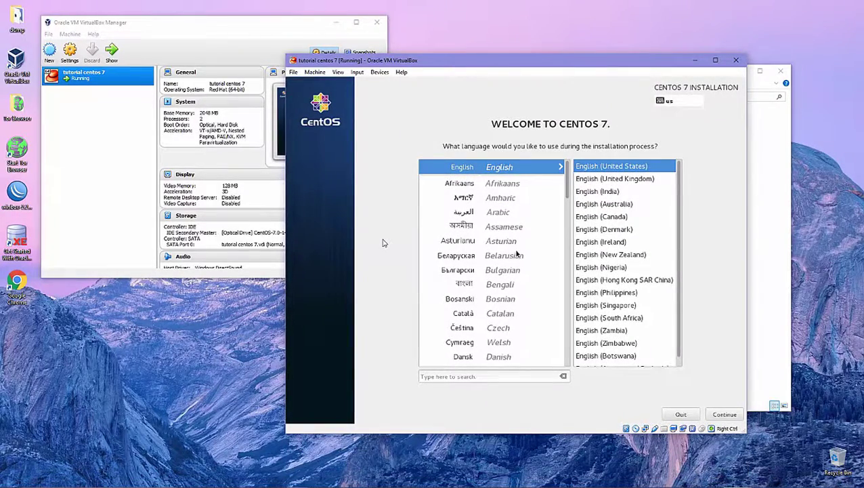
{"action": "left_click", "coordinate": [382, 242]}
{"action": "left_click", "coordinate": [497, 306]}
{"action": "left_click", "coordinate": [726, 415]}
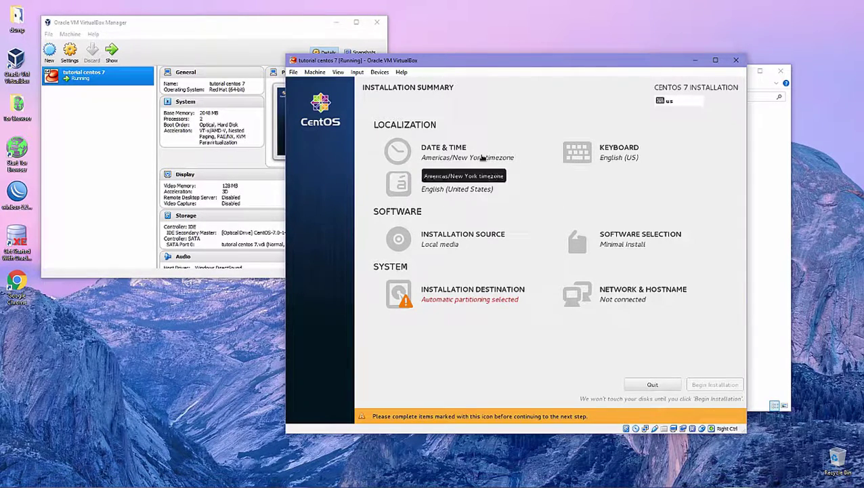
{"action": "left_click", "coordinate": [482, 157]}
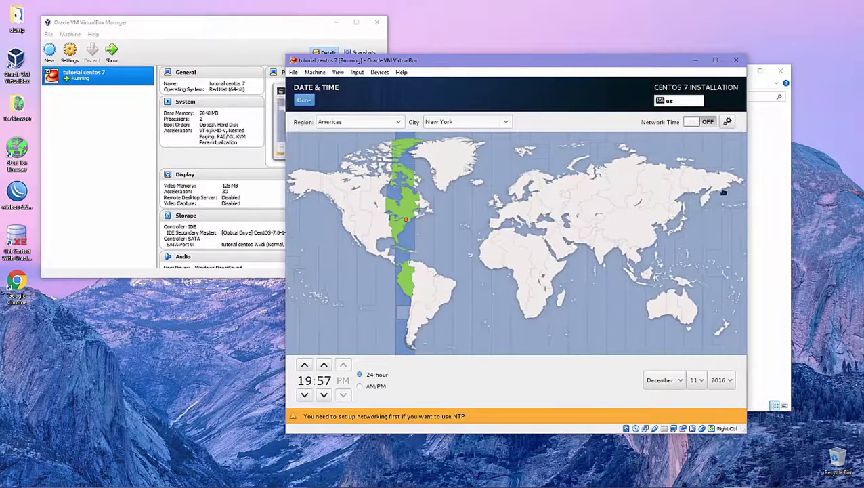
{"action": "left_click", "coordinate": [310, 102]}
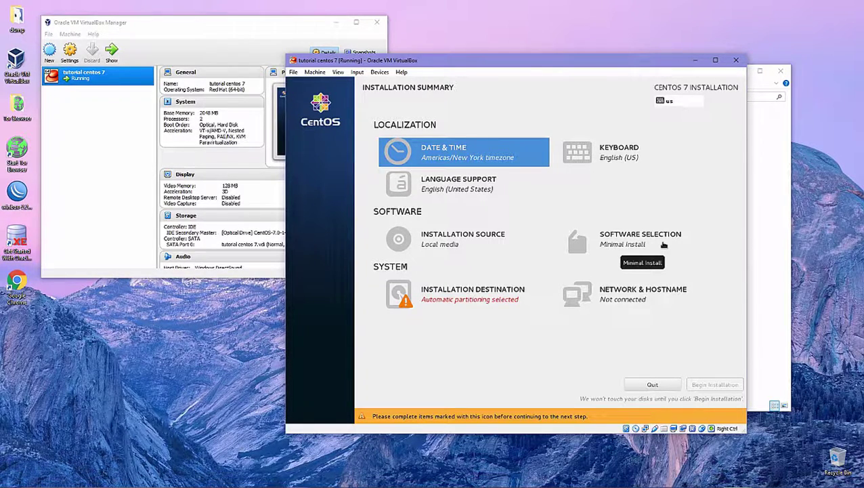
Choose GNOME Desktop as the base environment in Software Selection and confirm.
{"action": "left_click", "coordinate": [664, 245]}
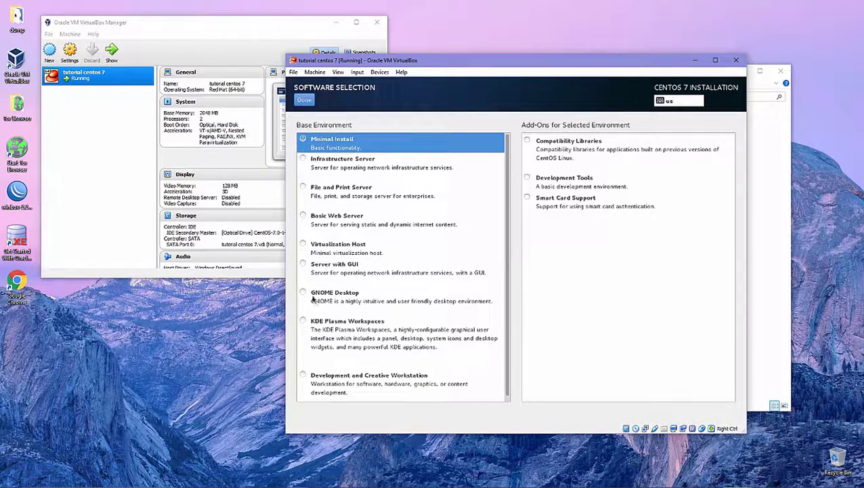
{"action": "left_click", "coordinate": [306, 295]}
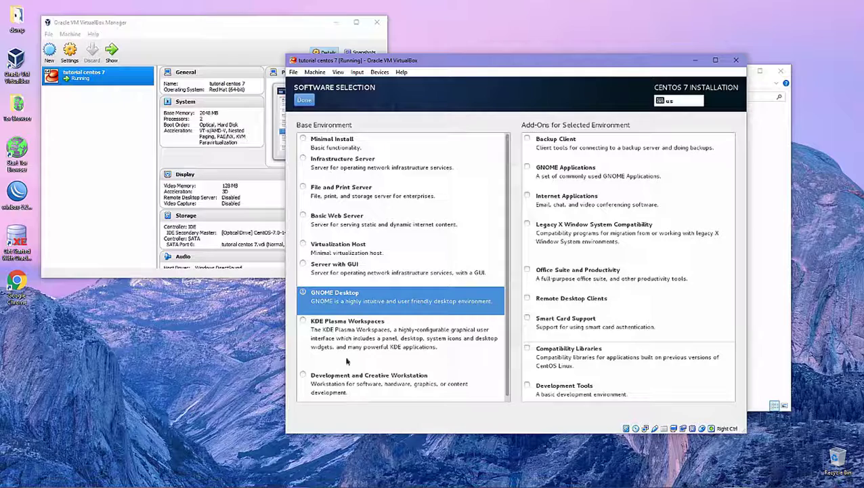
{"action": "left_click", "coordinate": [313, 328]}
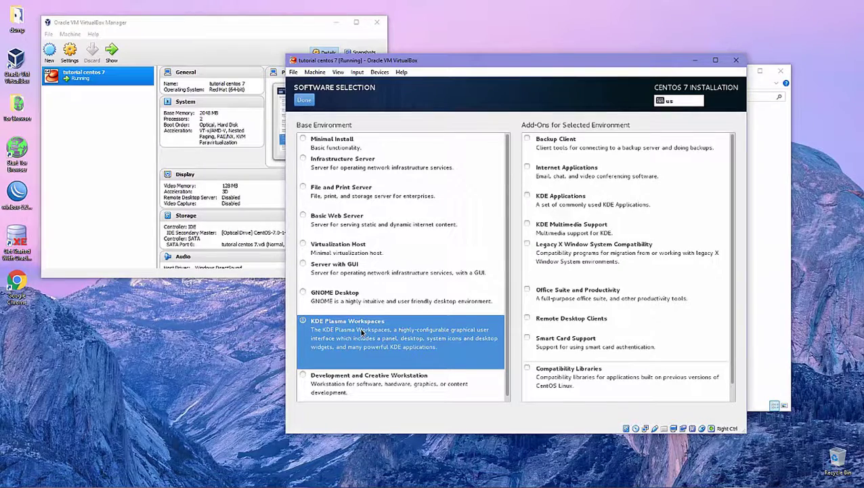
{"action": "left_click", "coordinate": [339, 266]}
{"action": "left_click", "coordinate": [384, 224]}
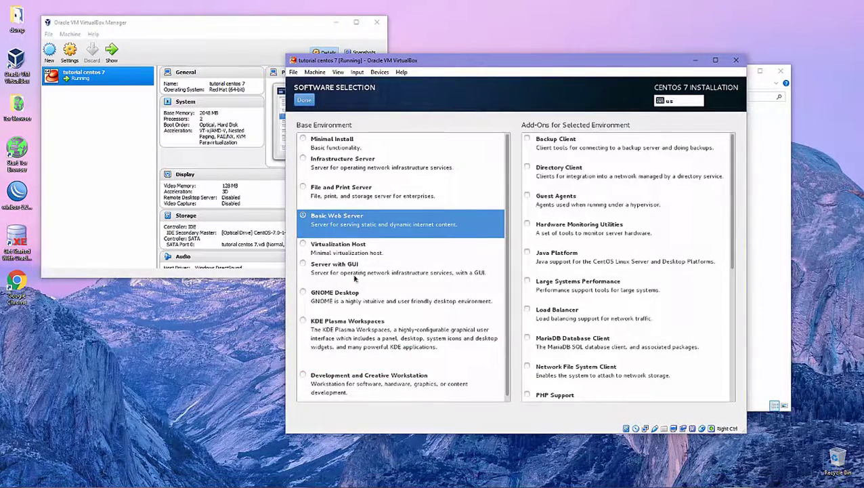
{"action": "left_click", "coordinate": [342, 295]}
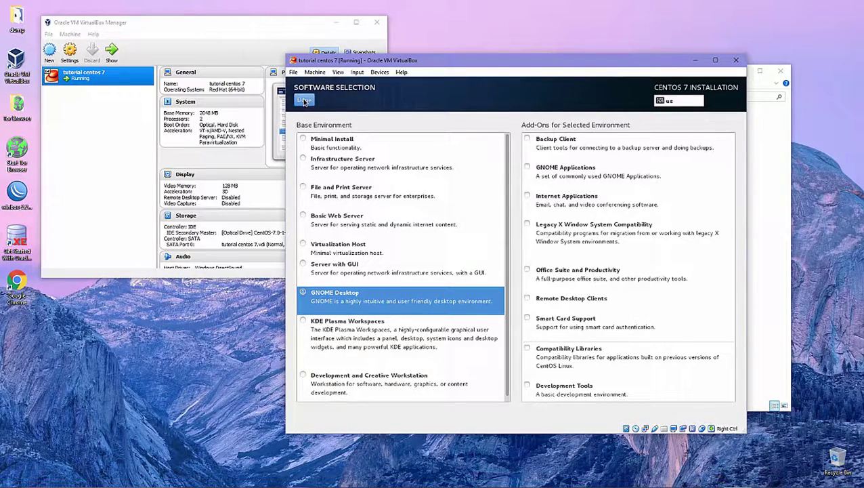
{"action": "left_click", "coordinate": [304, 101]}
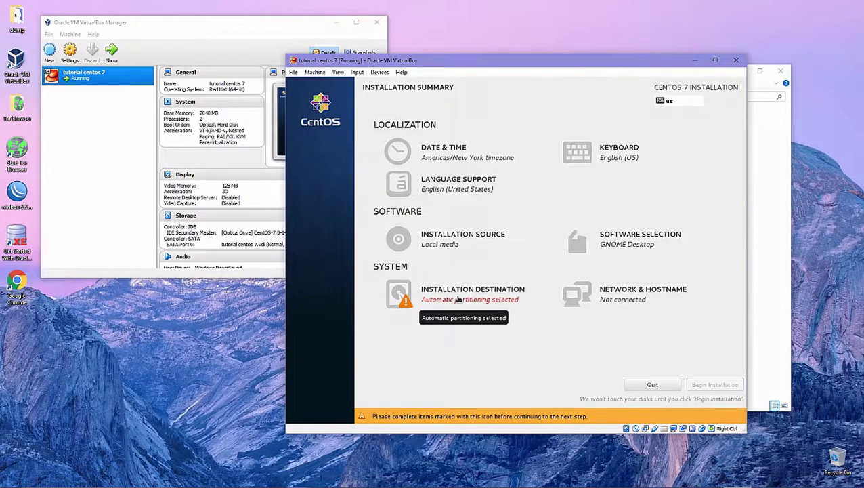
Accept automatic partitioning for the installation destination and switch Ethernet enp0s3 on.
{"action": "left_click", "coordinate": [458, 299]}
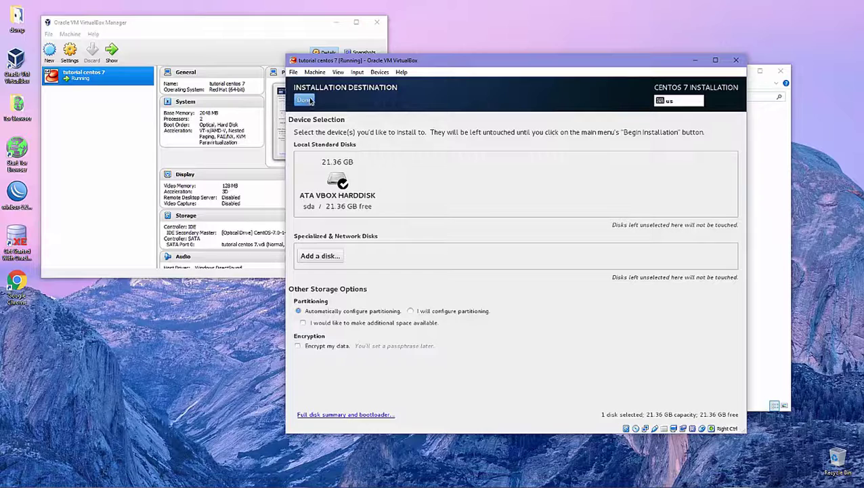
{"action": "left_click", "coordinate": [308, 101]}
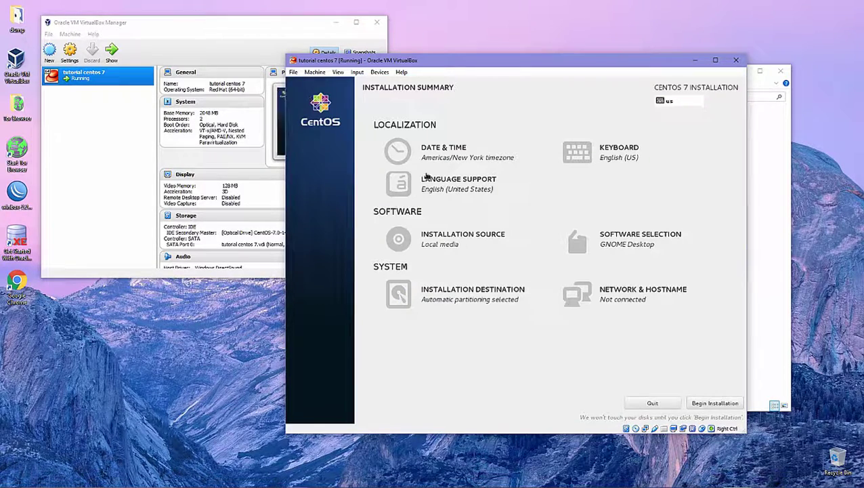
{"action": "left_click", "coordinate": [617, 290]}
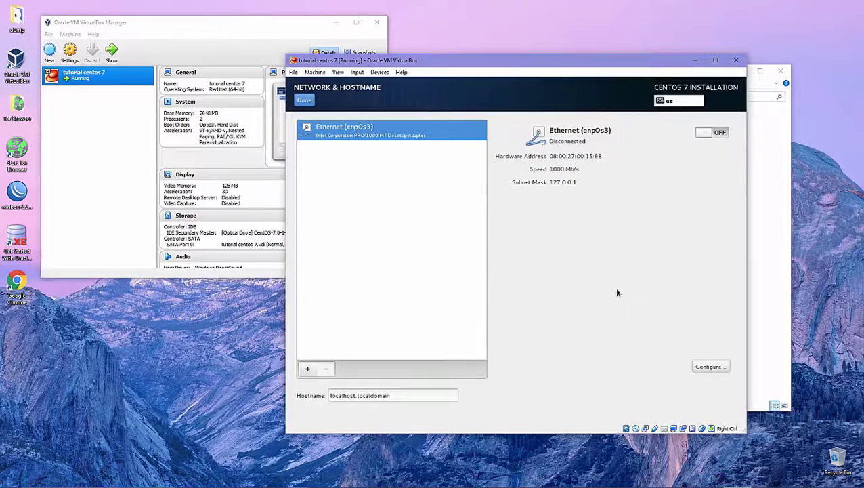
{"action": "left_click", "coordinate": [719, 132]}
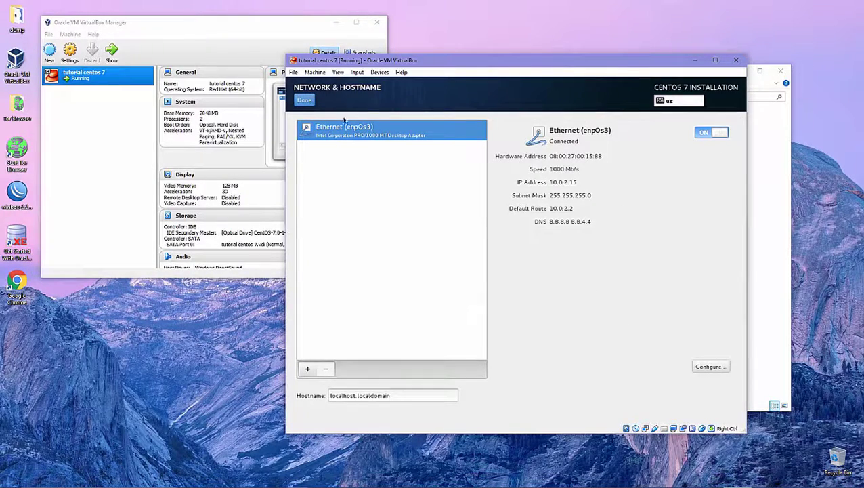
{"action": "left_click", "coordinate": [306, 101]}
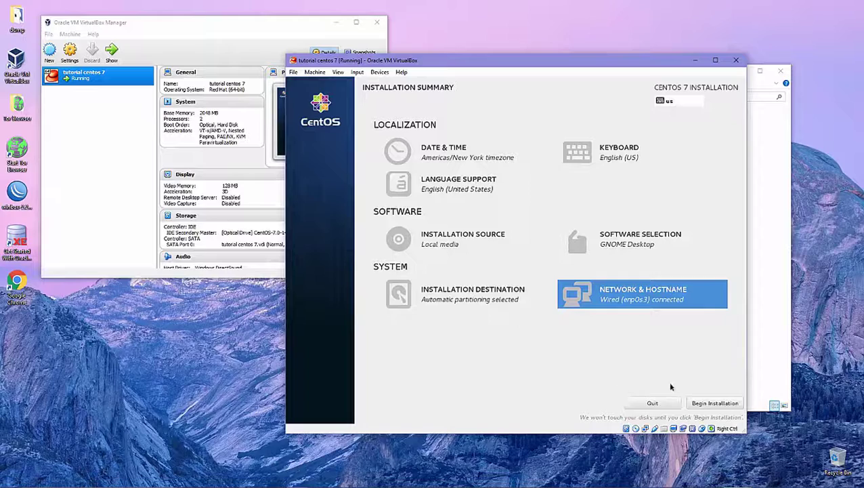
Begin the installation and set and confirm a strong root password.
{"action": "left_click", "coordinate": [714, 404]}
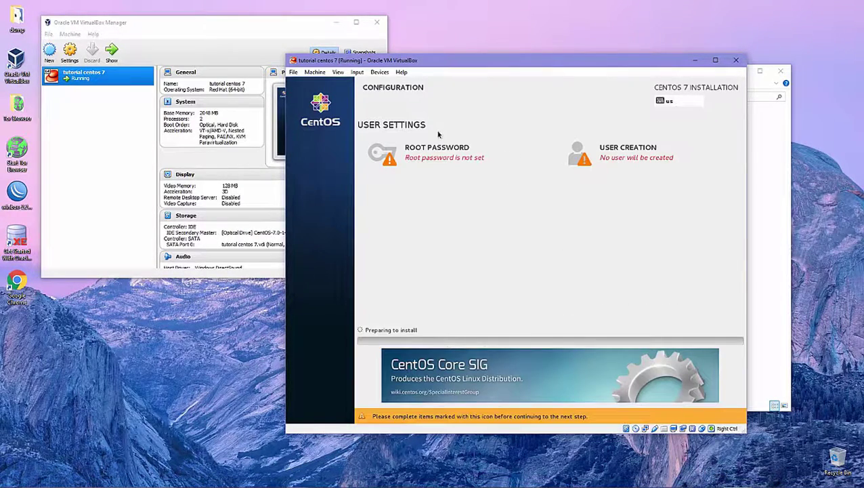
{"action": "left_click", "coordinate": [459, 161]}
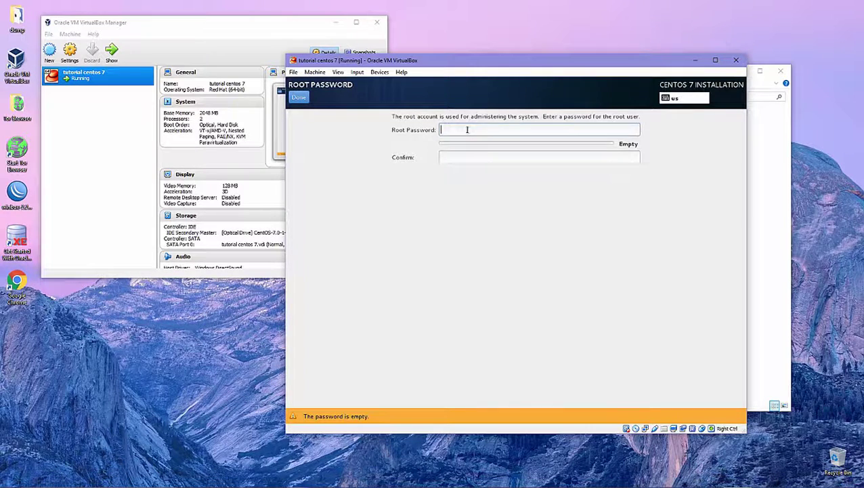
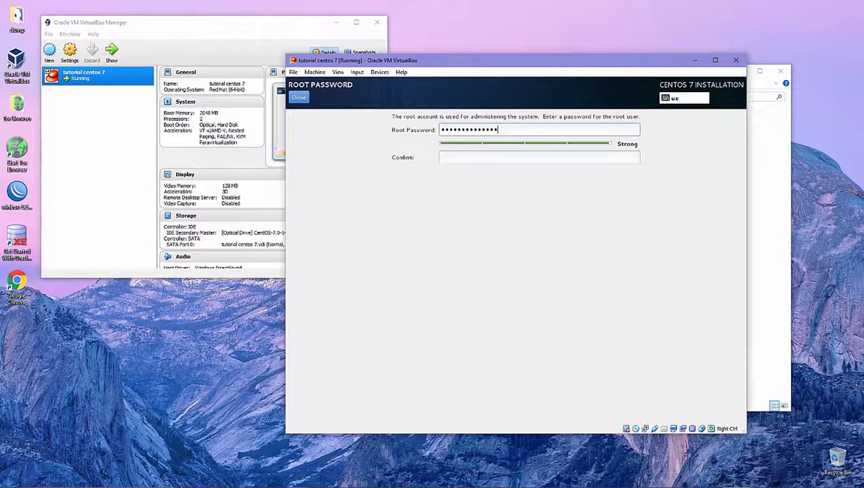
{"action": "key", "text": "Tab"}
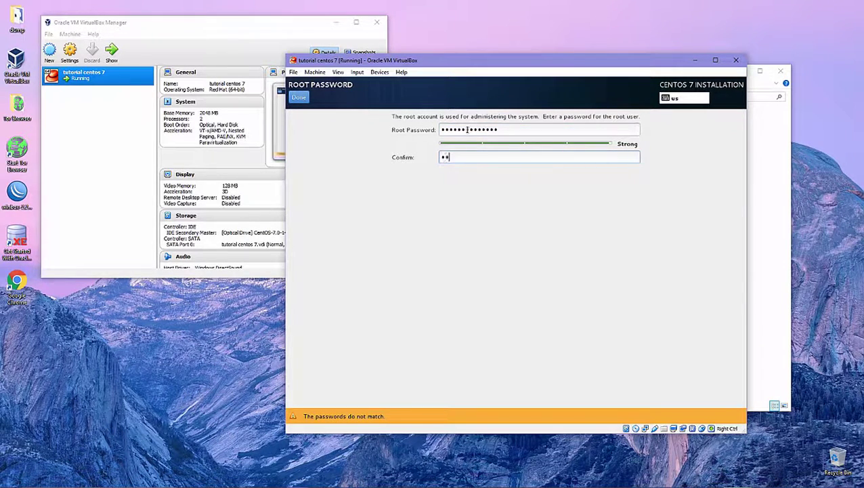
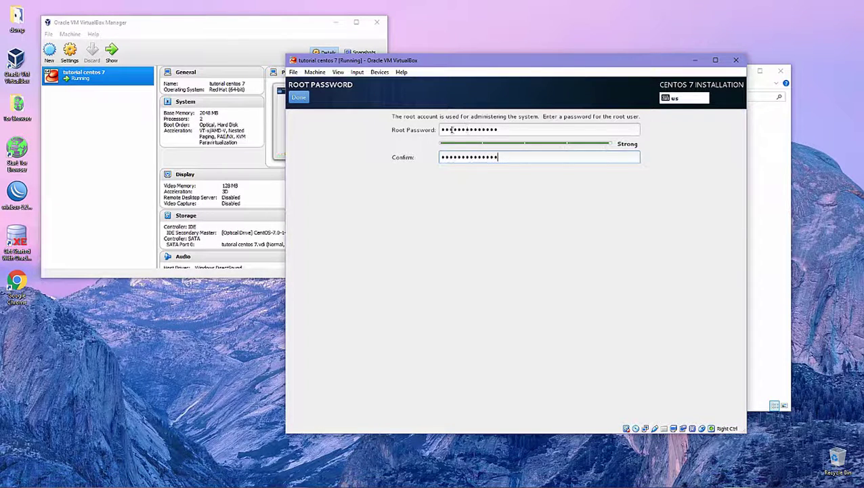
{"action": "left_click", "coordinate": [300, 98]}
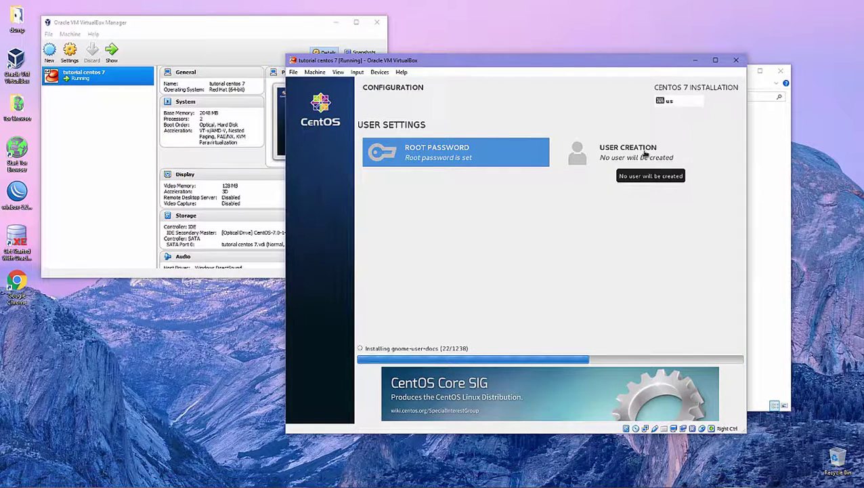
Open Create User and enter the new user's full name.
{"action": "left_click", "coordinate": [645, 156]}
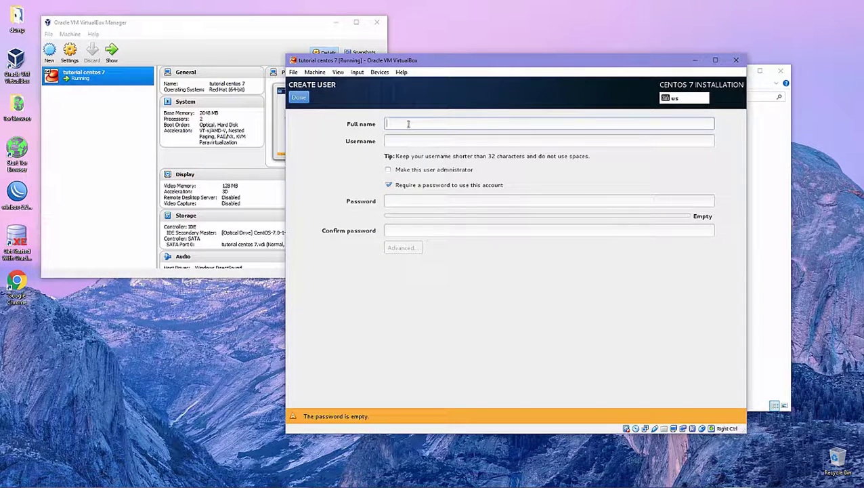
{"action": "type", "text": "Ryudith"}
{"action": "key", "text": "Tab"}
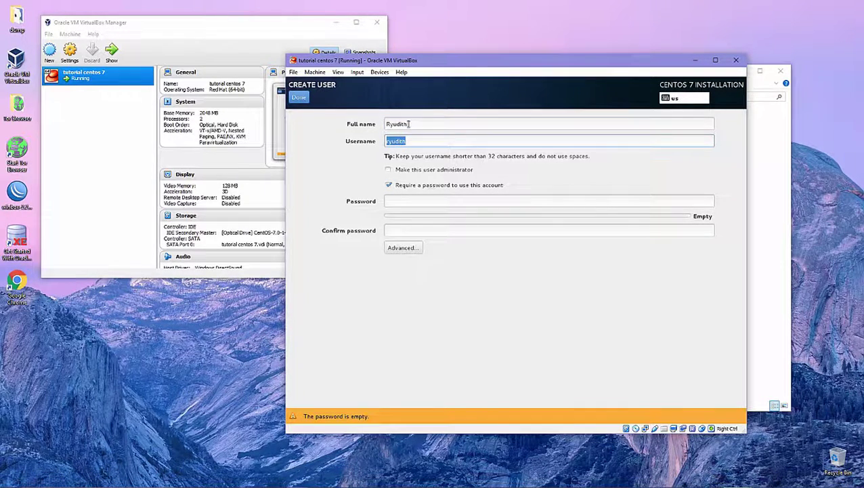
Enter a strong user password and leave 'Make this user administrator' unchecked.
{"action": "left_click", "coordinate": [407, 202]}
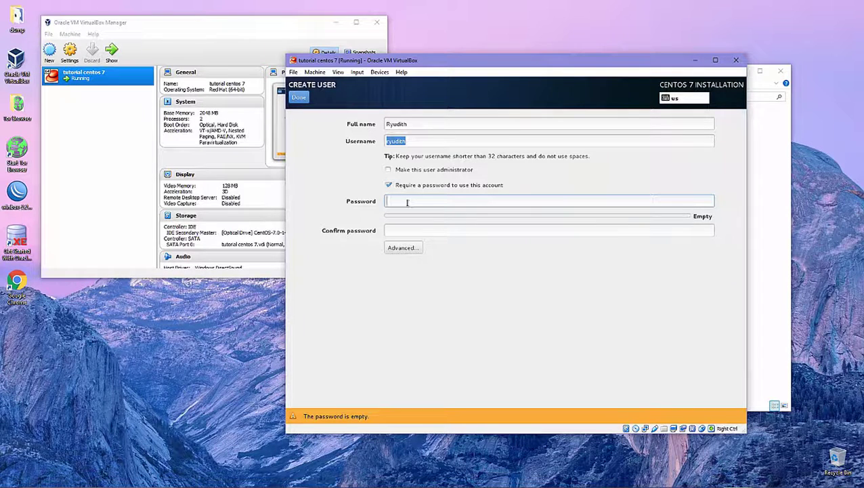
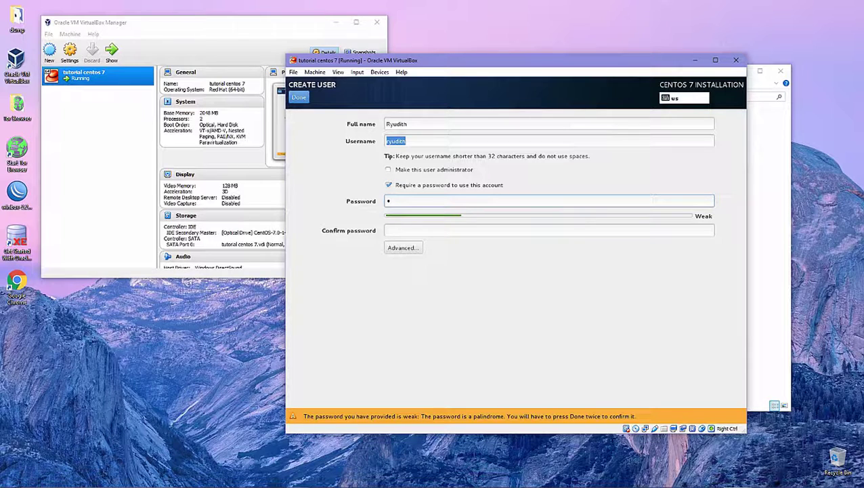
{"action": "key", "text": "BackSpace"}
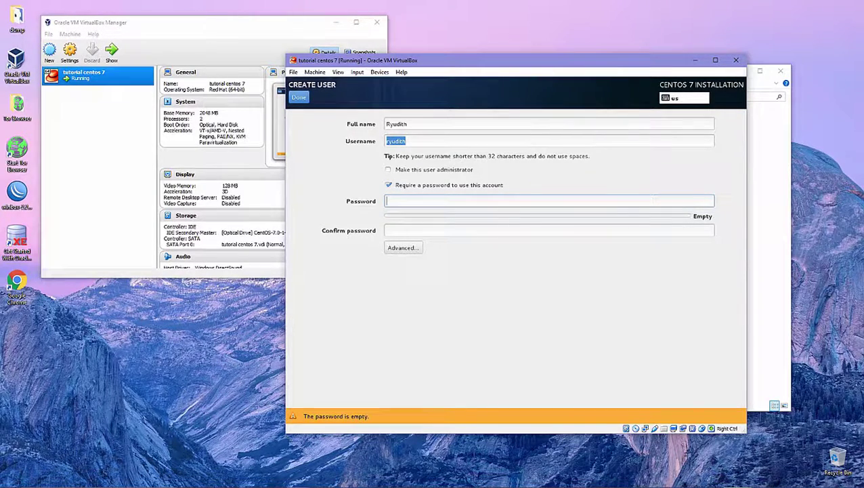
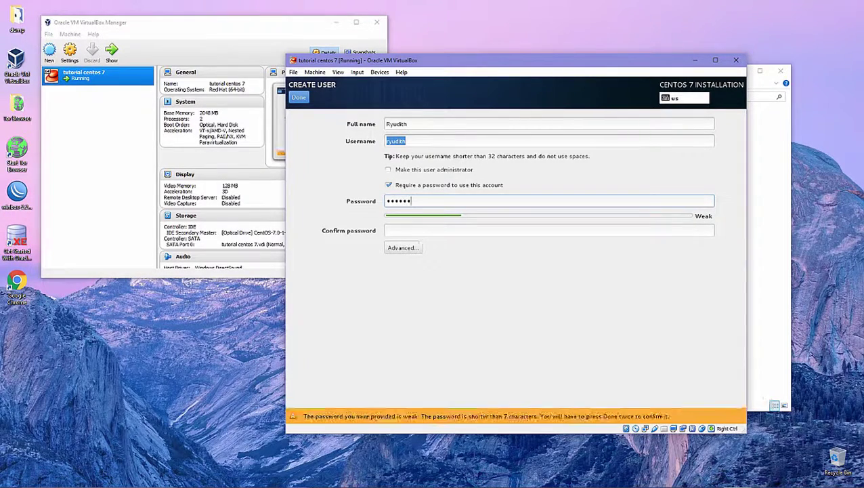
{"action": "key", "text": "BackSpace"}
{"action": "key", "text": "BackSpace"}
{"action": "key", "text": "BackSpace"}
{"action": "key", "text": "BackSpace"}
{"action": "key", "text": "BackSpace"}
{"action": "key", "text": "BackSpace"}
{"action": "key", "text": "BackSpace"}
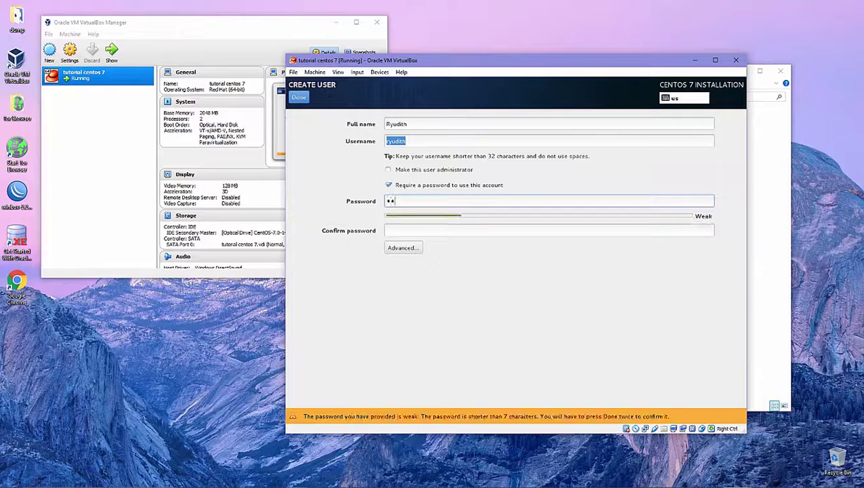
{"action": "key", "text": "BackSpace"}
{"action": "key", "text": "BackSpace"}
{"action": "key", "text": "BackSpace"}
{"action": "key", "text": "BackSpace"}
{"action": "key", "text": "BackSpace"}
{"action": "key", "text": "BackSpace"}
{"action": "key", "text": "BackSpace"}
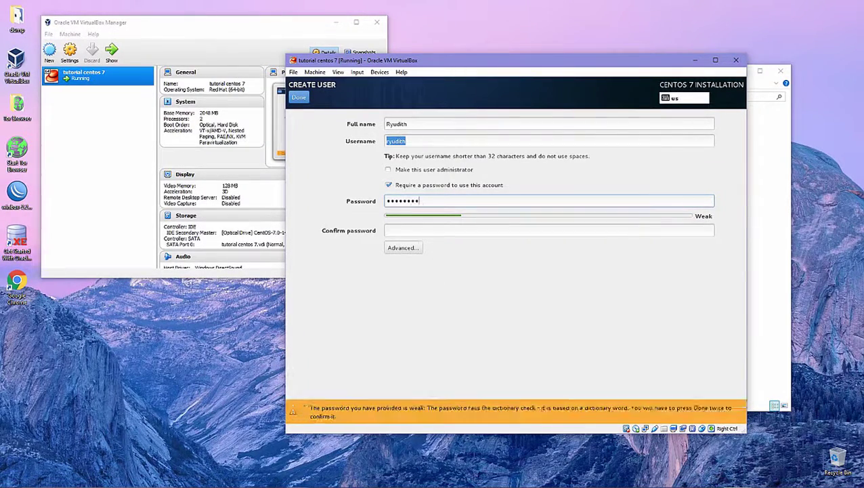
{"action": "key", "text": "Tab"}
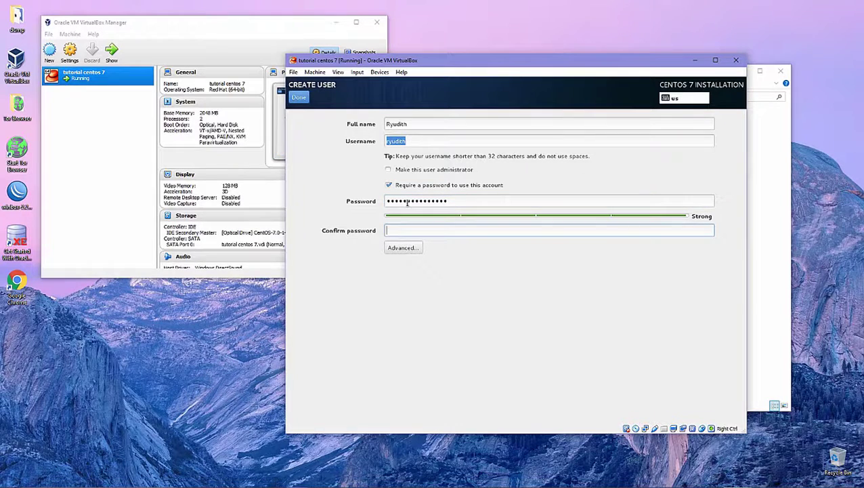
{"action": "left_click", "coordinate": [474, 172]}
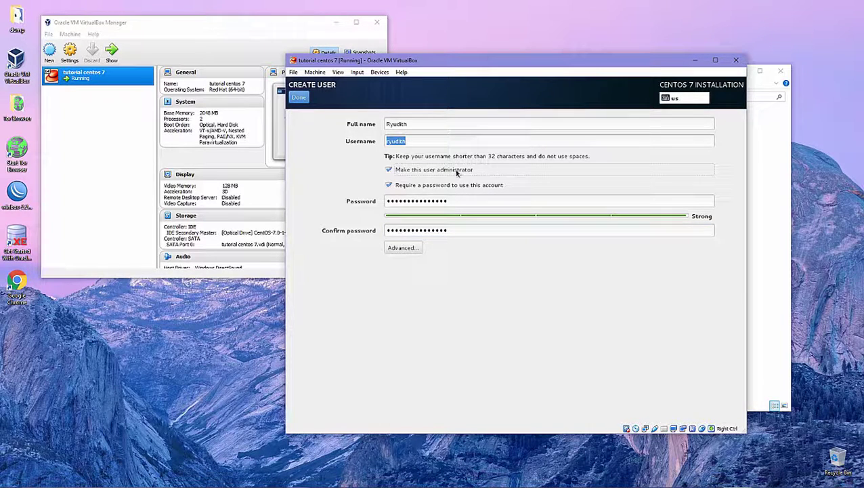
{"action": "left_click", "coordinate": [434, 174]}
Finish user creation, dismiss the capture notice, and reboot after installation completes.
{"action": "left_click", "coordinate": [301, 98]}
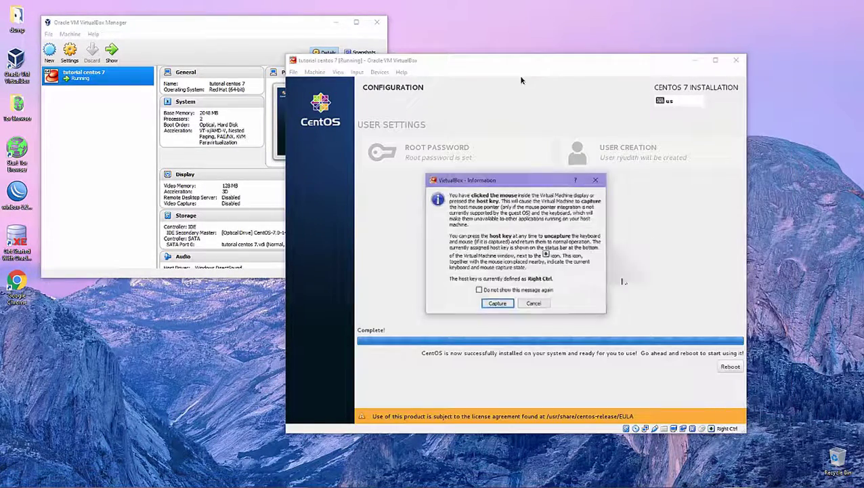
{"action": "key", "text": "Escape"}
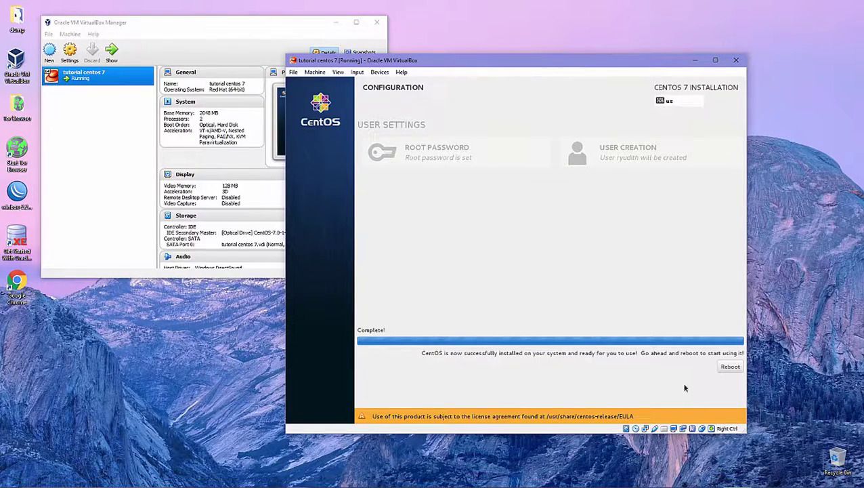
{"action": "left_click", "coordinate": [729, 367]}
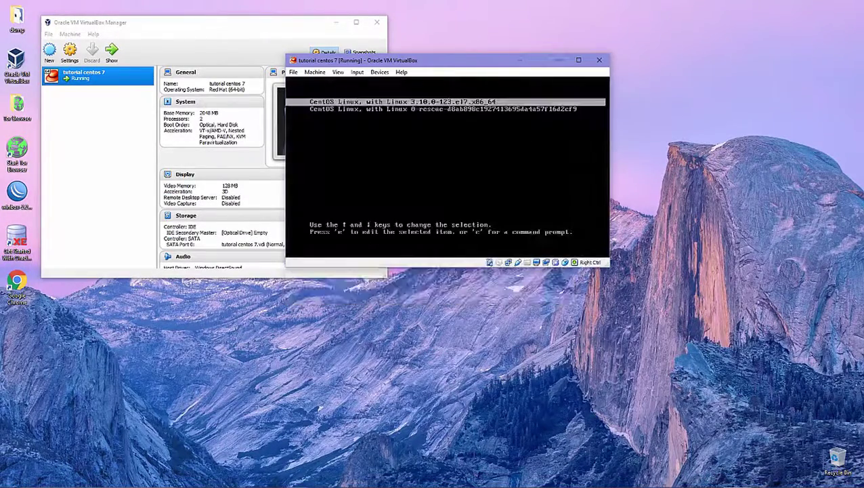
Boot the standard CentOS Linux 3.10.0-123.el7.x86_64 kernel entry from the GRUB menu.
{"action": "key", "text": "Down"}
{"action": "key", "text": "Up"}
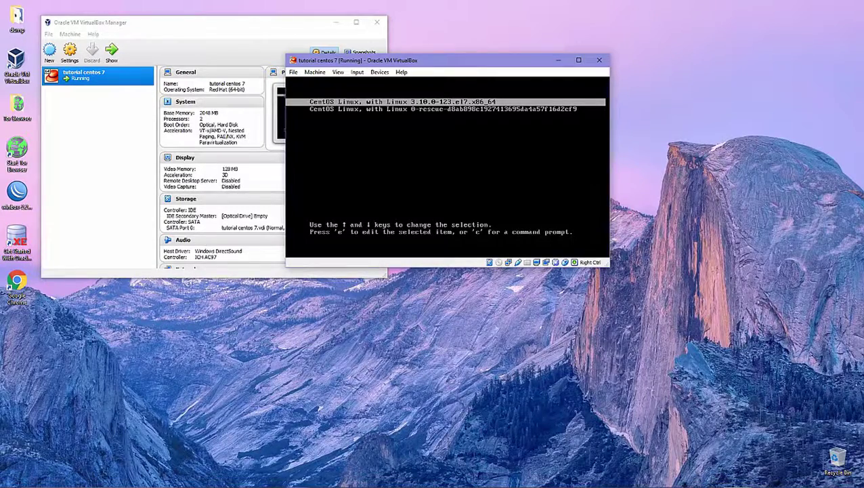
{"action": "key", "text": "Return"}
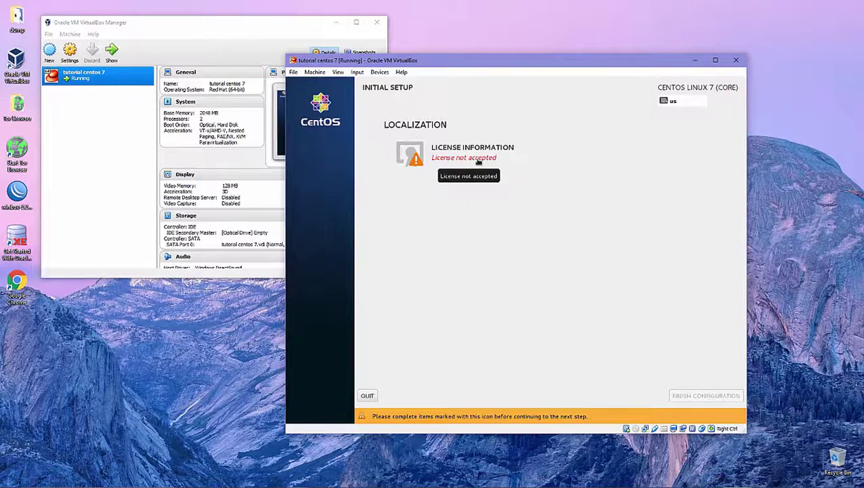
Accept the CentOS license agreement, finish the initial configuration, and continue past Kdump settings.
{"action": "left_click", "coordinate": [479, 161]}
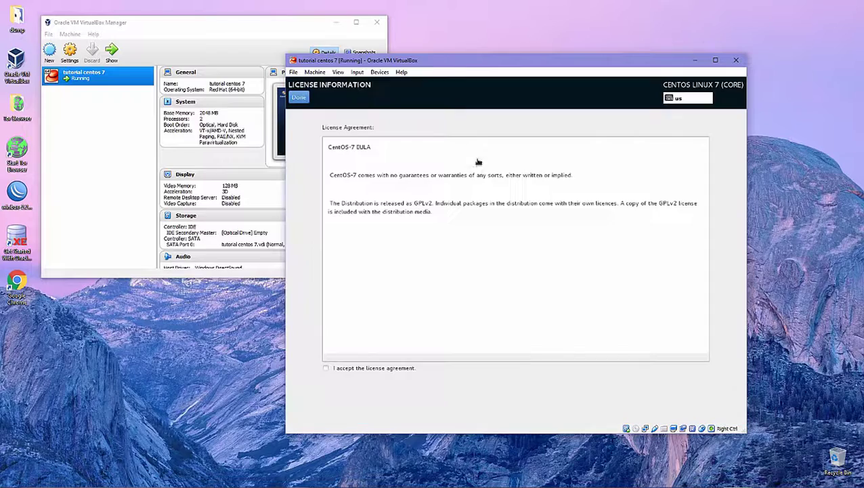
{"action": "left_click", "coordinate": [376, 368]}
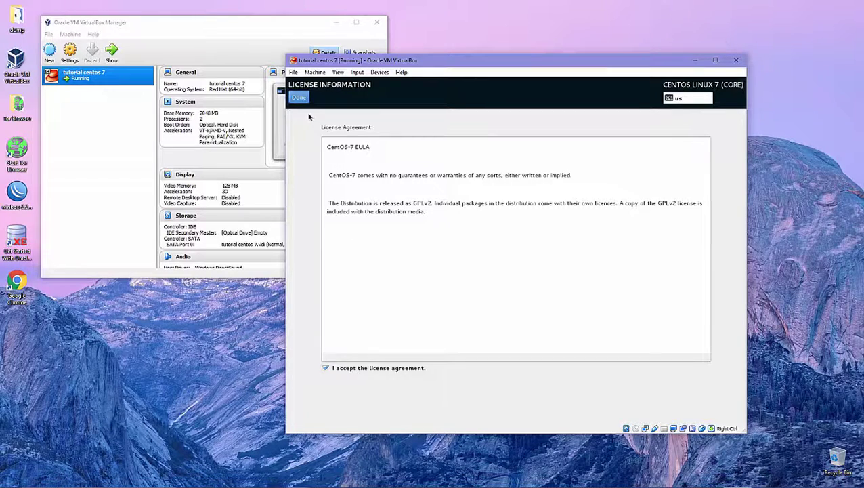
{"action": "left_click", "coordinate": [298, 97]}
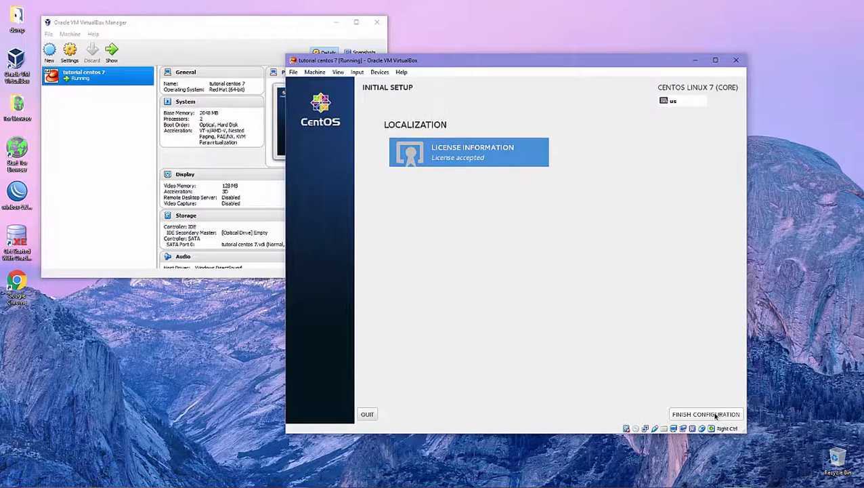
{"action": "left_click", "coordinate": [716, 415]}
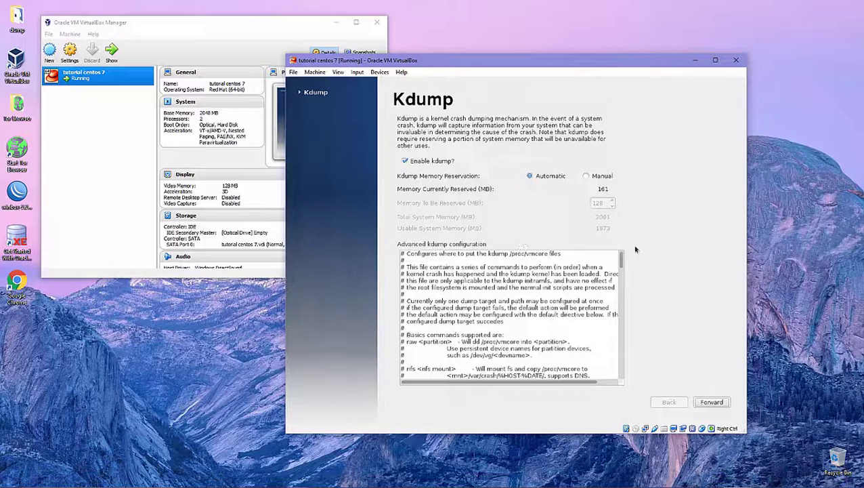
{"action": "left_click", "coordinate": [716, 403]}
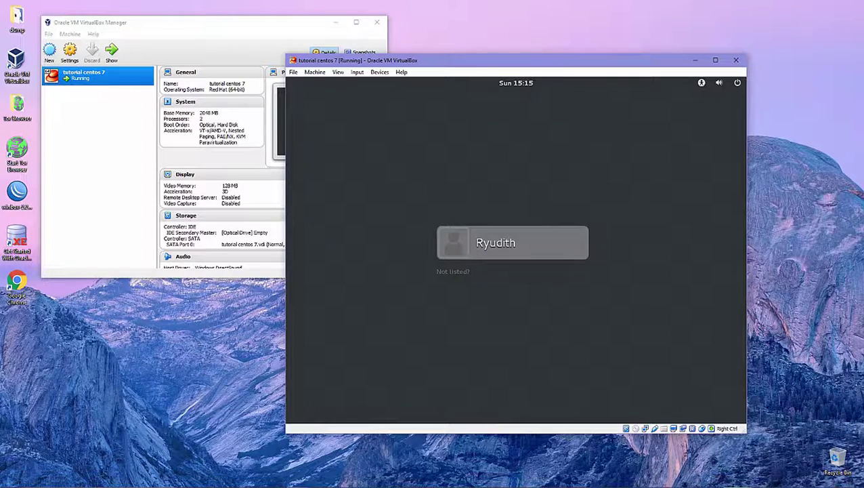
Sign in to GNOME as the newly created user with the account password.
{"action": "key", "text": "Return"}
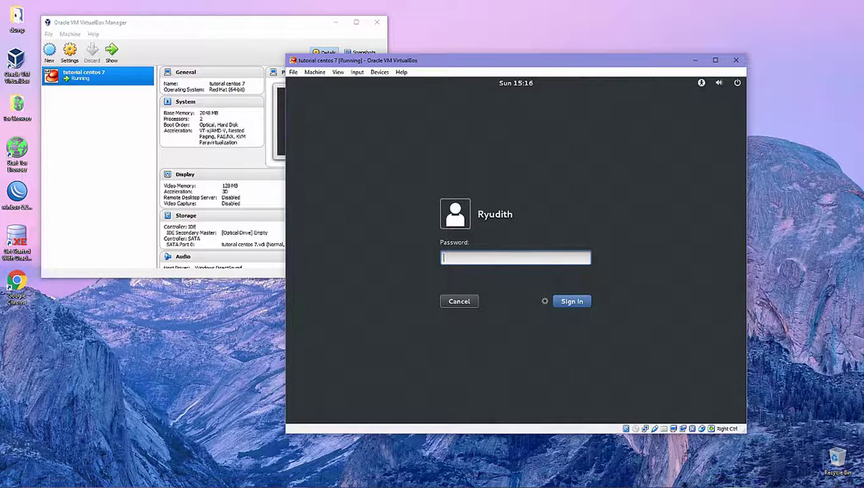
{"action": "type", "text": "•••••••••••••••"}
{"action": "key", "text": "Return"}
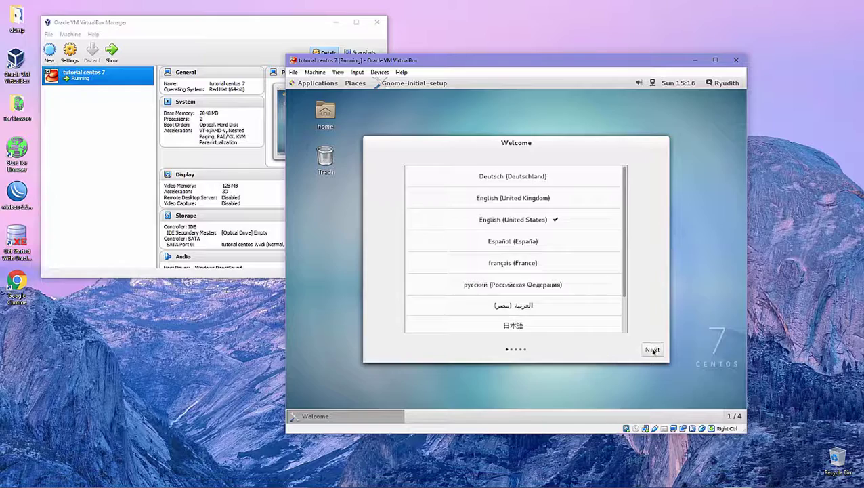
Keep English (United States) as the language and English (US) as the input source.
{"action": "scroll", "coordinate": [626, 270], "scroll_direction": "down", "scroll_amount": 2}
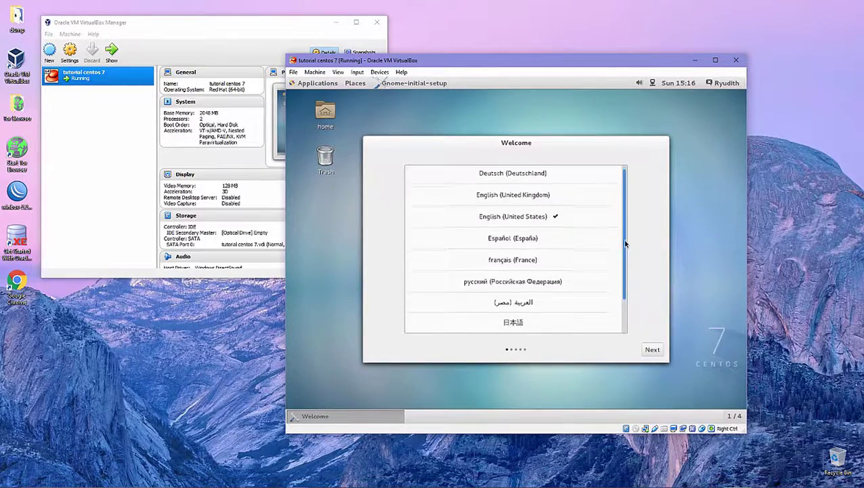
{"action": "scroll", "coordinate": [627, 270], "scroll_direction": "up", "scroll_amount": 2}
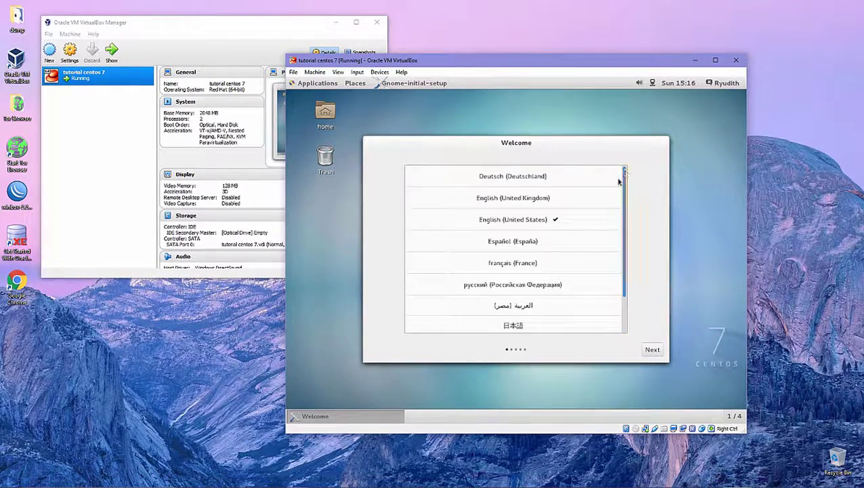
{"action": "left_click", "coordinate": [648, 349]}
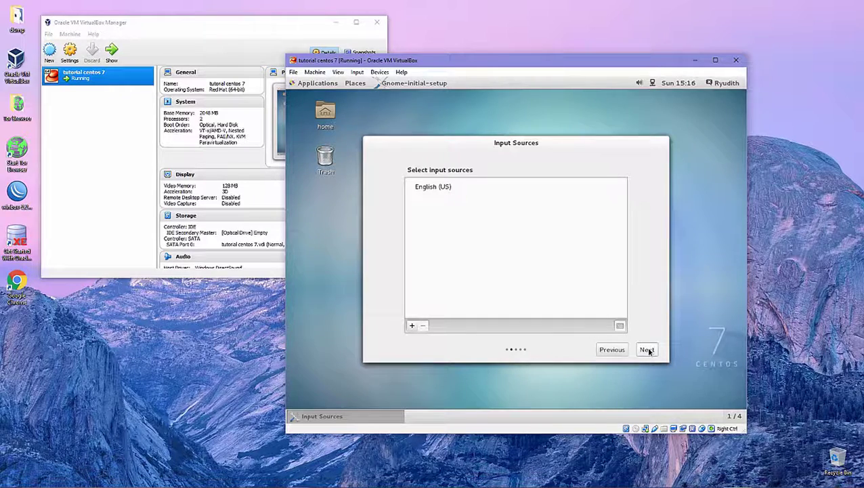
{"action": "left_click", "coordinate": [648, 349]}
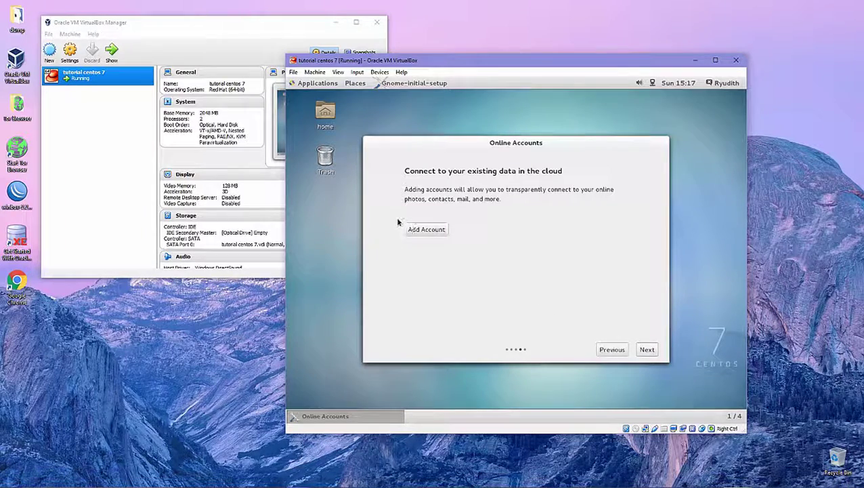
Review the online account types, then skip Online Accounts without adding any account.
{"action": "left_click", "coordinate": [414, 234]}
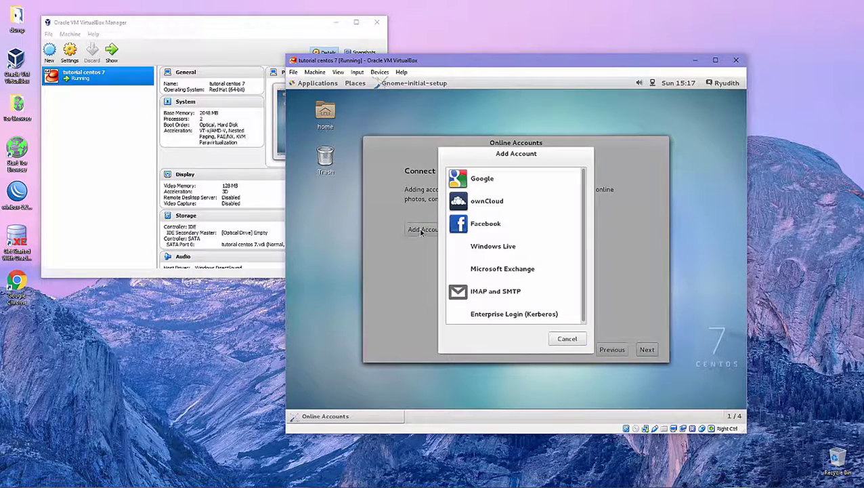
{"action": "left_click", "coordinate": [568, 339]}
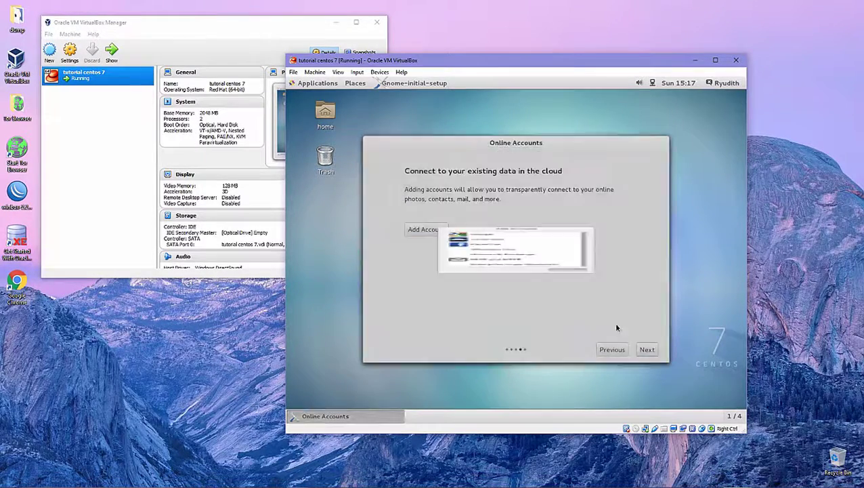
{"action": "left_click", "coordinate": [646, 350]}
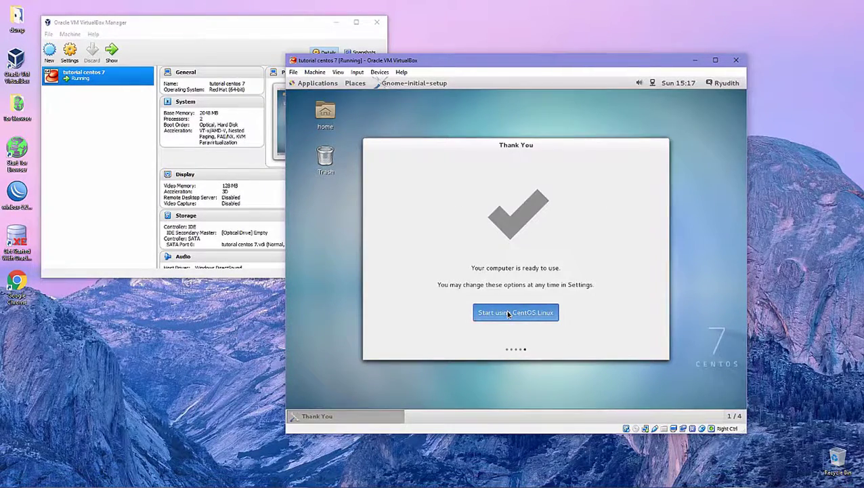
Start using CentOS Linux and dismiss the GNOME Help window to reveal the desktop.
{"action": "left_click", "coordinate": [508, 314]}
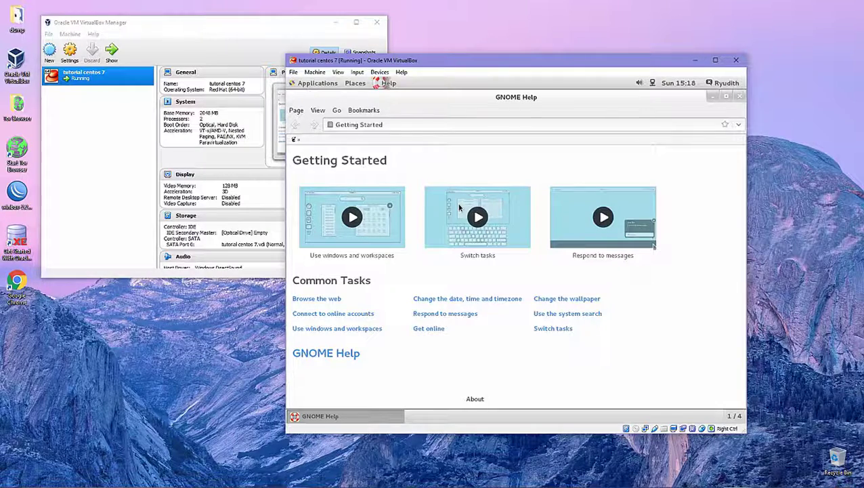
{"action": "left_click", "coordinate": [740, 96]}
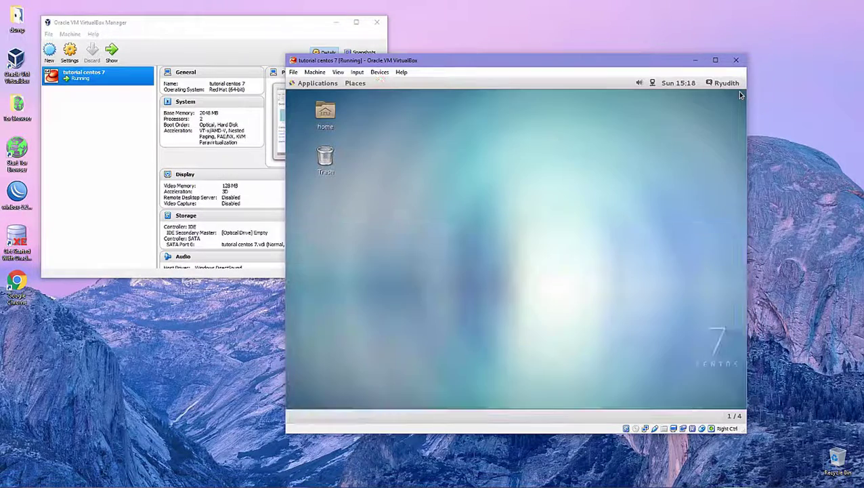